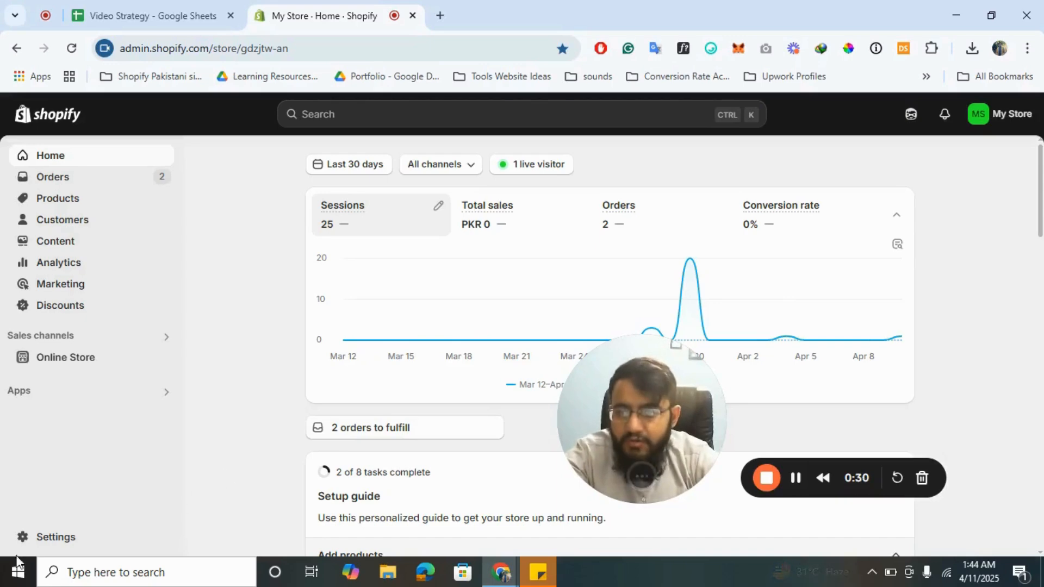
Open the store settings and view the Locations page to check the store's location.
click(64, 538)
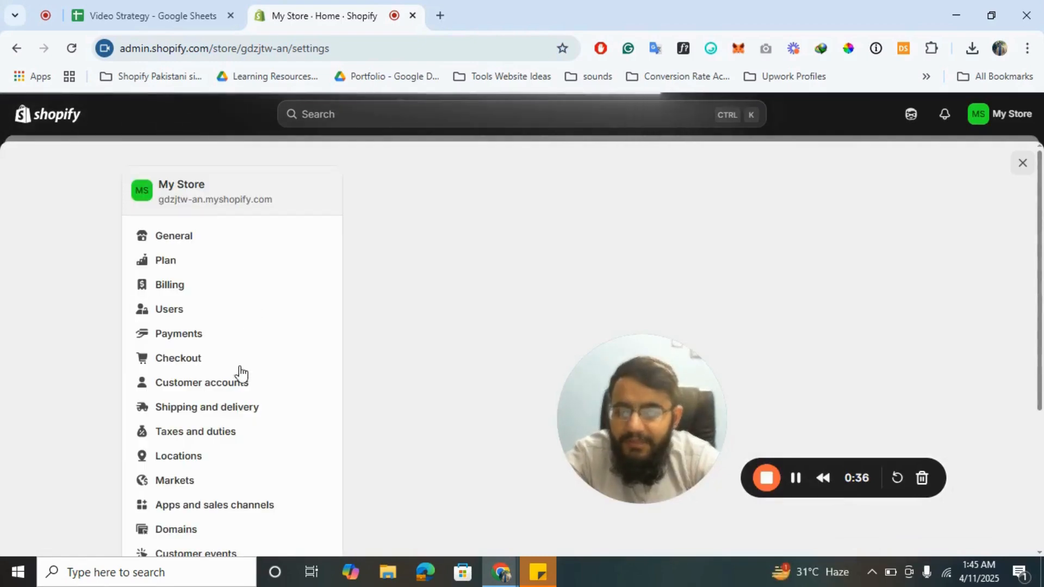
click(203, 407)
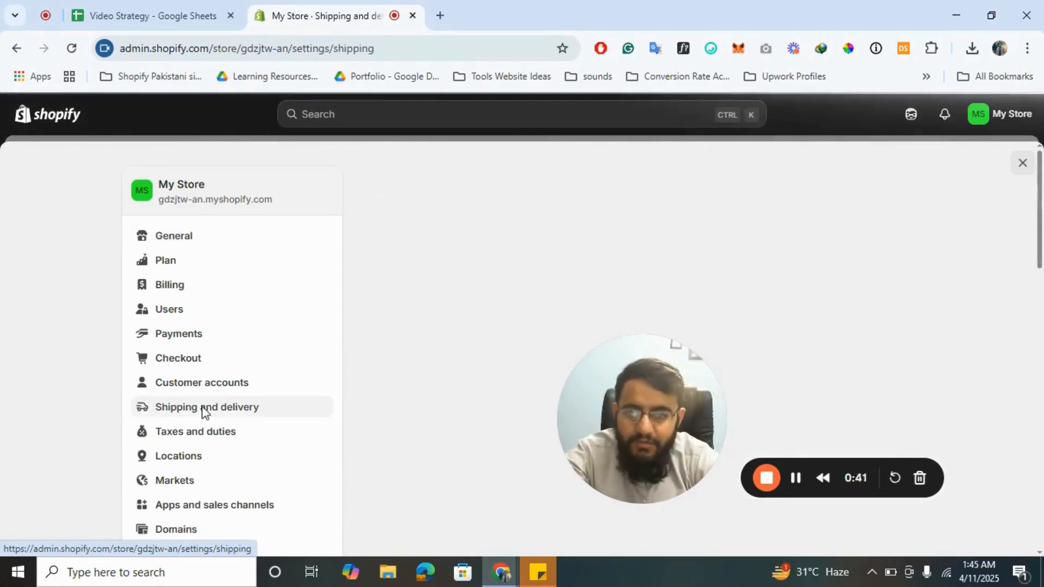
click(185, 460)
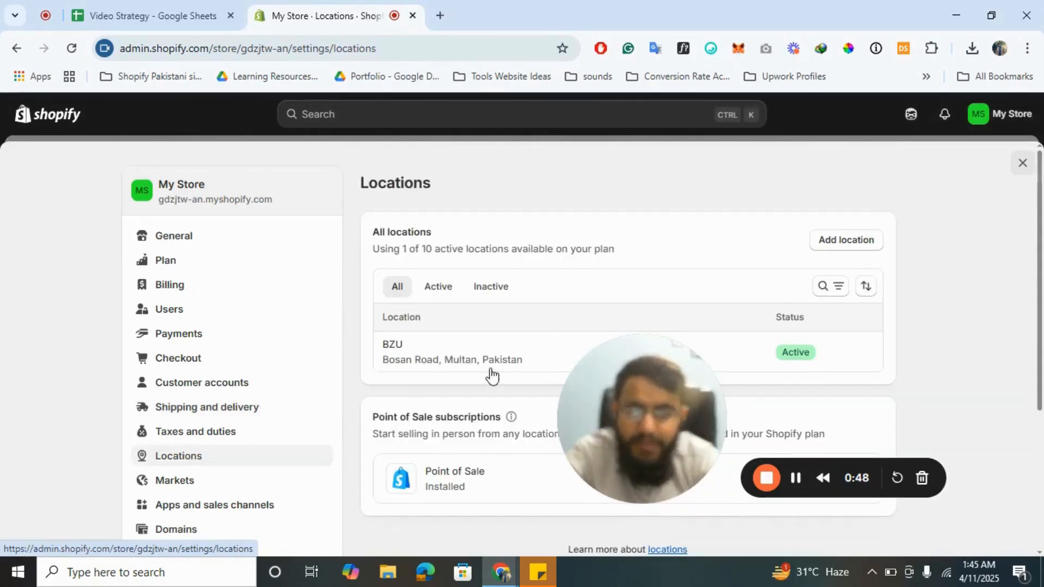
Open the Shipping and delivery settings and review the shipping, local delivery and in-store pickup sections.
click(223, 412)
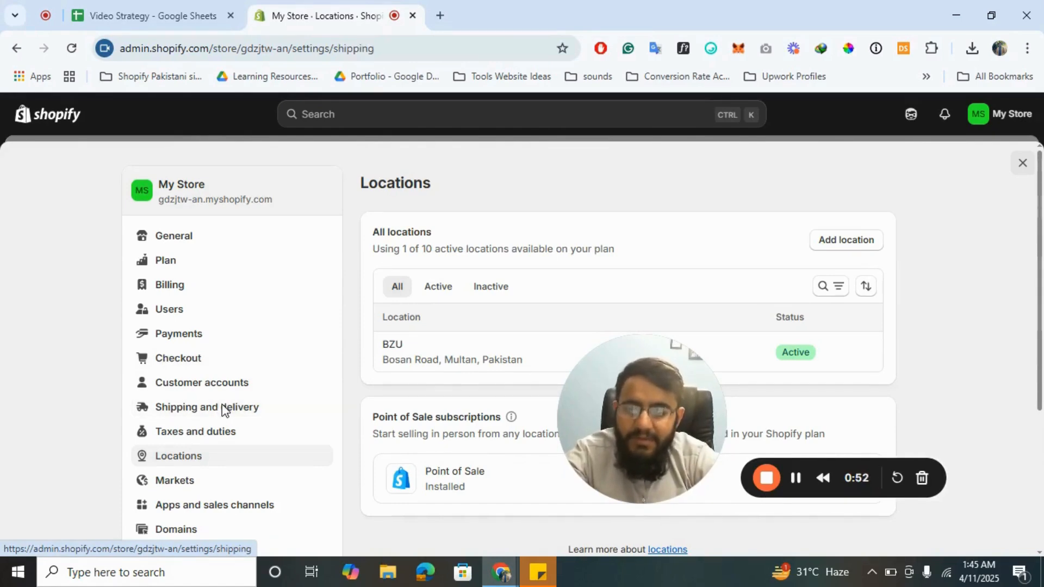
drag(658, 366, 176, 375)
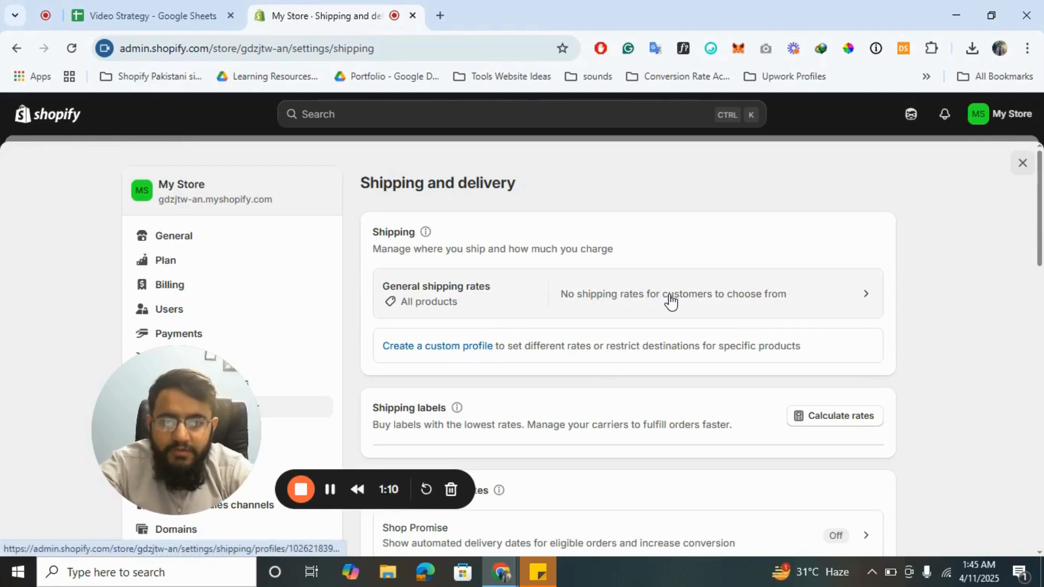
scroll(670, 300, down, 7)
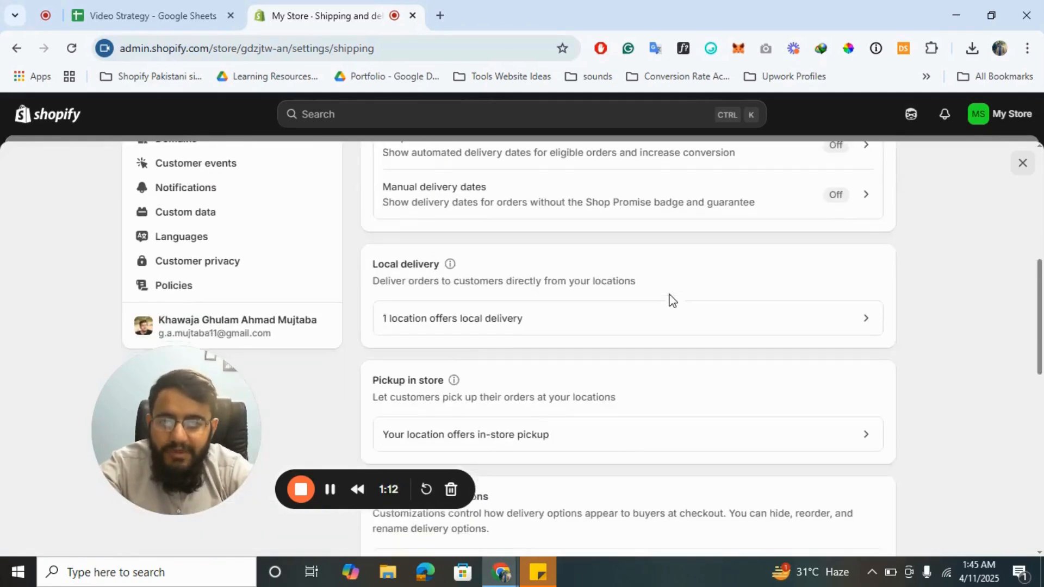
scroll(546, 378, down, 1)
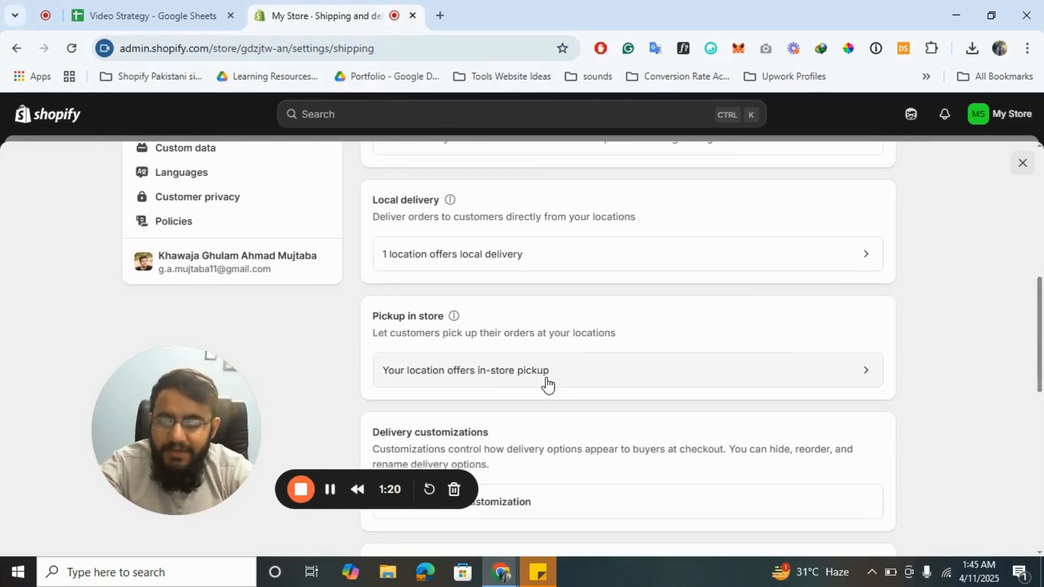
scroll(643, 367, up, 8)
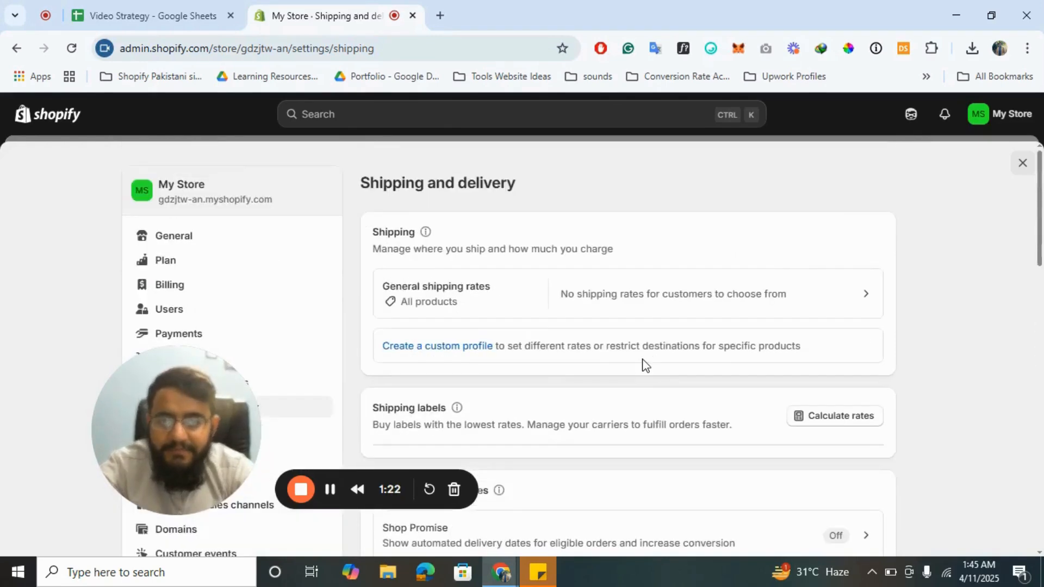
Open the general shipping rates profile and go to the shipping zones of the BZU fulfillment location.
click(613, 298)
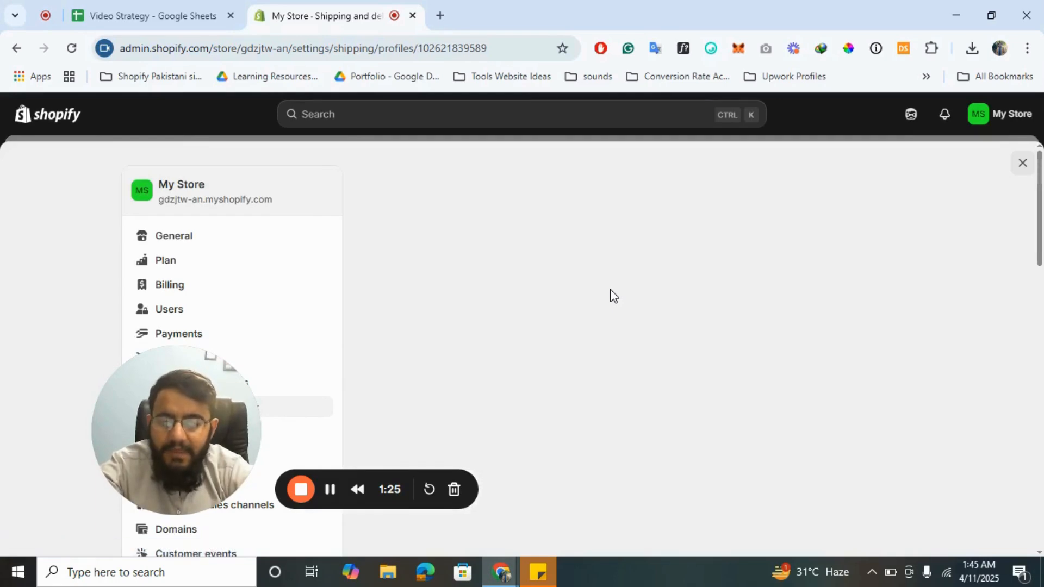
scroll(591, 315, down, 2)
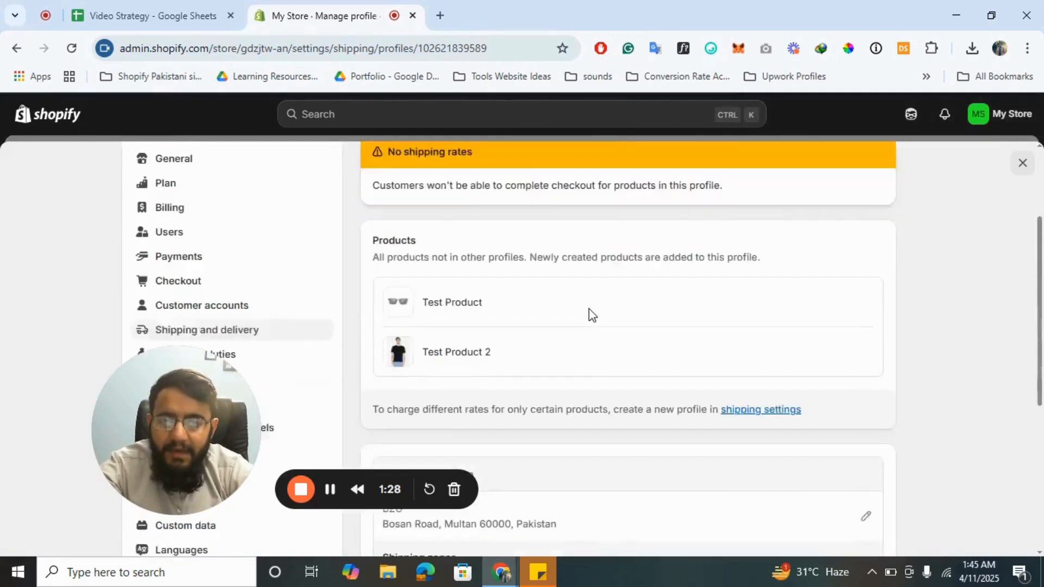
scroll(591, 315, down, 4)
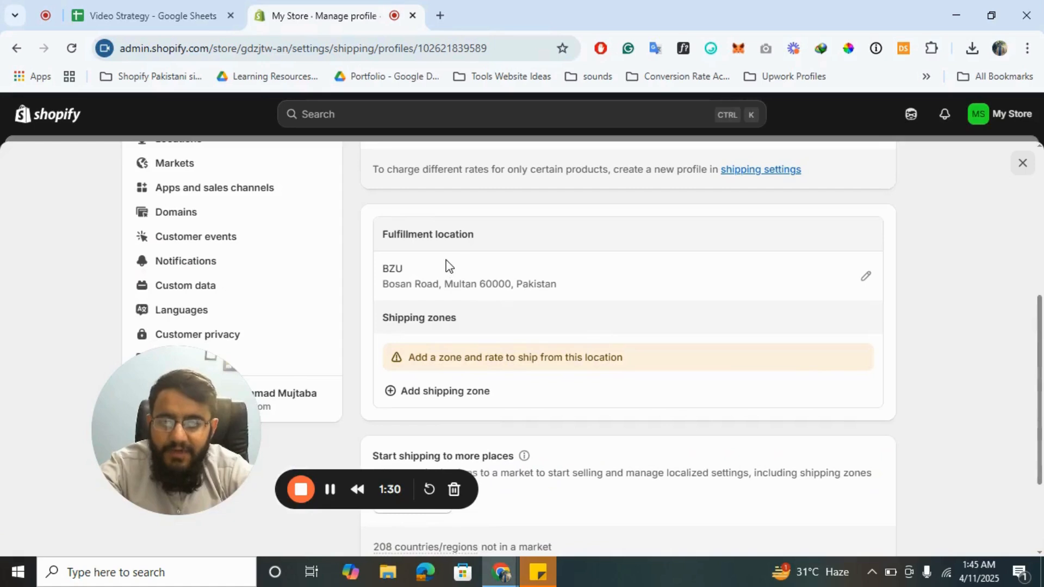
scroll(609, 320, down, 1)
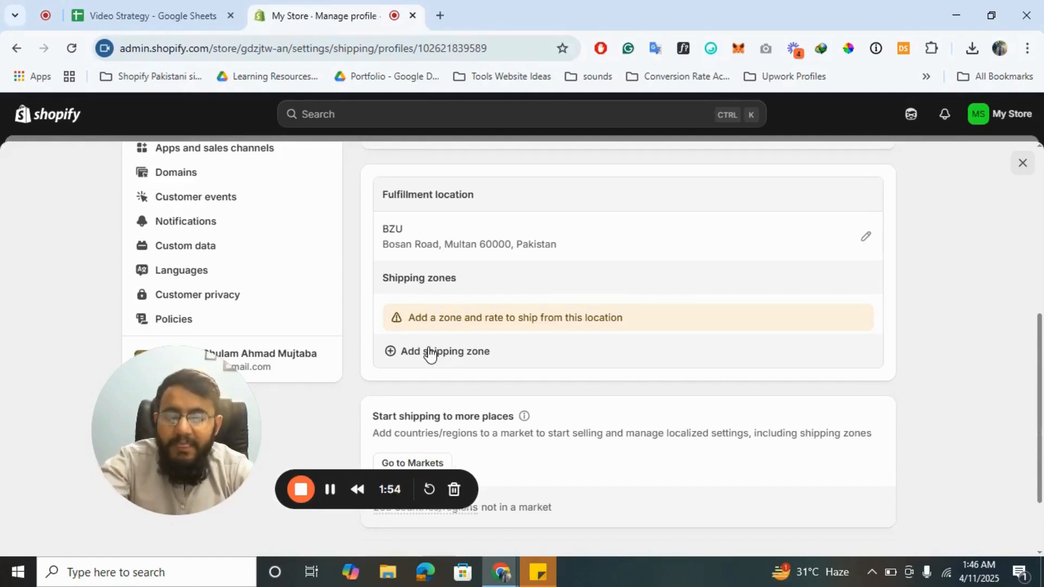
Start a new shipping zone for the BZU location and select the whole Asia region.
click(462, 364)
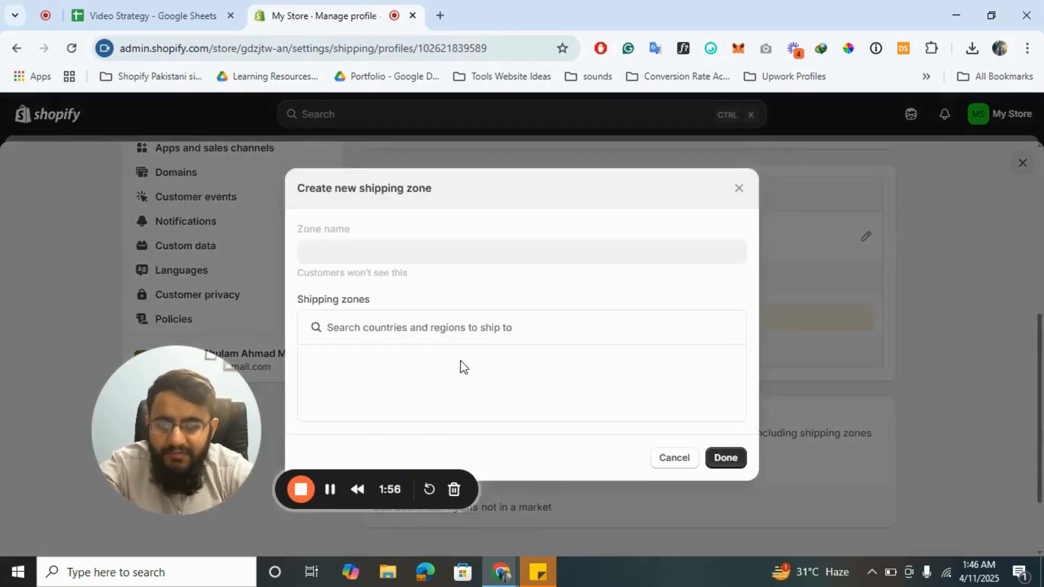
scroll(502, 391, down, 2)
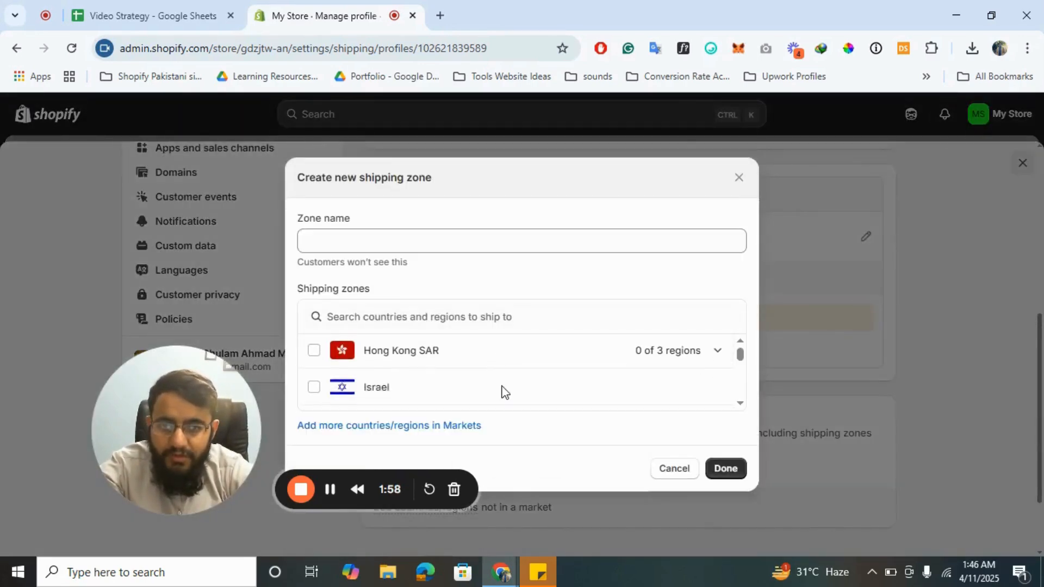
scroll(501, 391, up, 2)
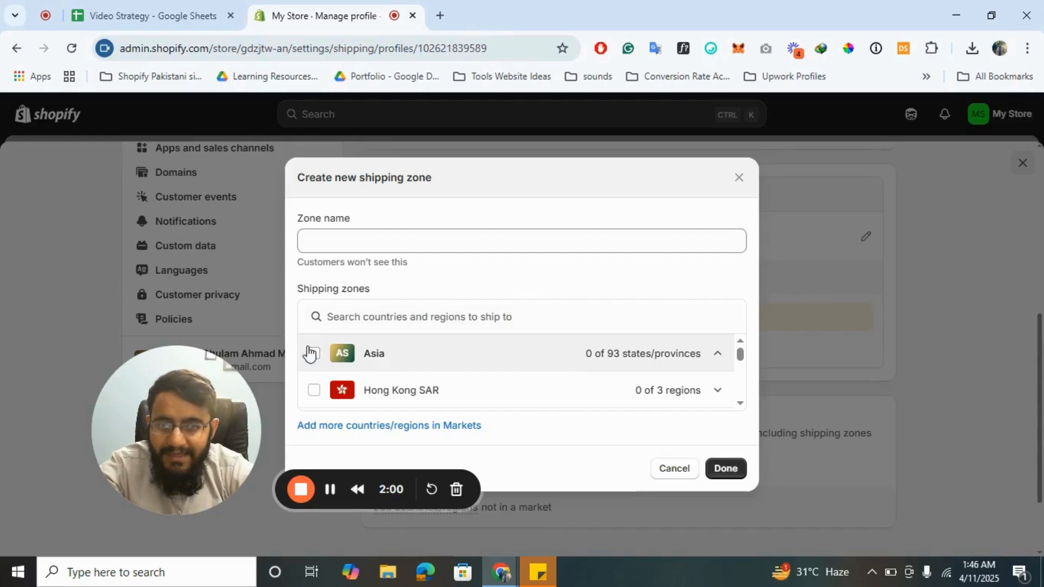
click(317, 357)
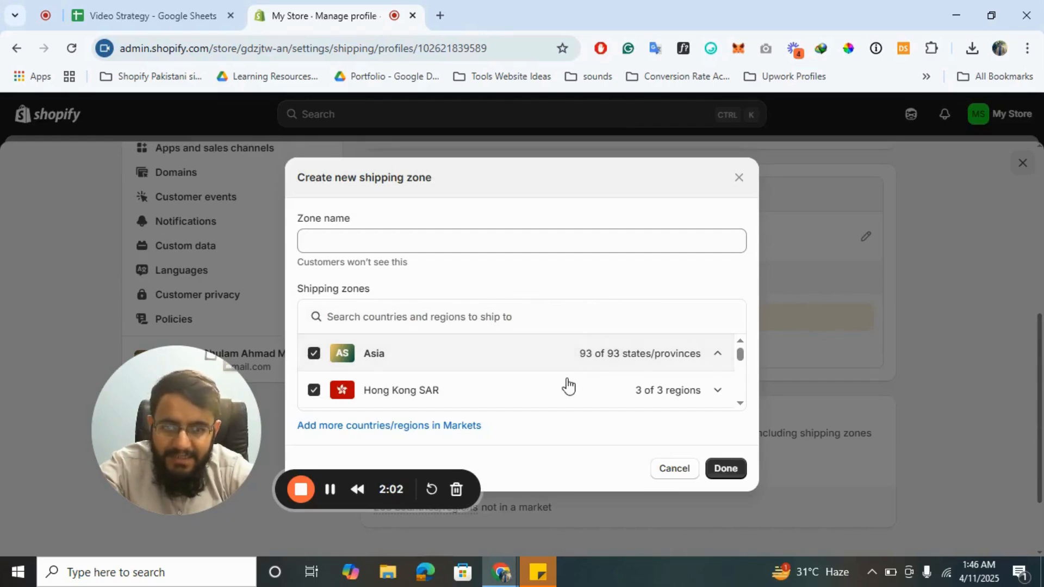
scroll(566, 385, down, 1)
scroll(458, 397, down, 3)
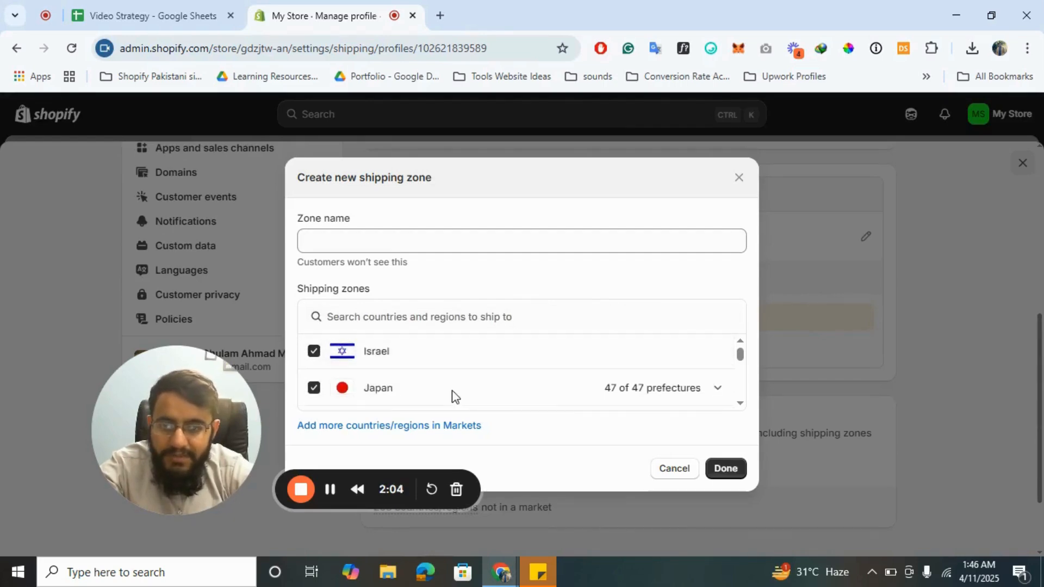
scroll(452, 390, up, 1)
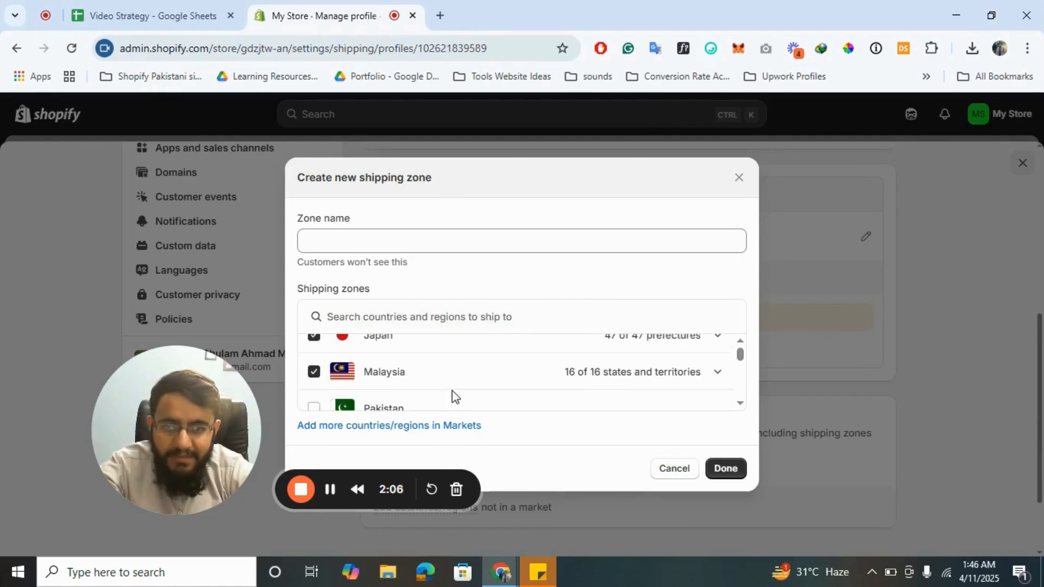
Check Japan's prefectures in the country list and add Pakistan to the new shipping zone.
click(718, 351)
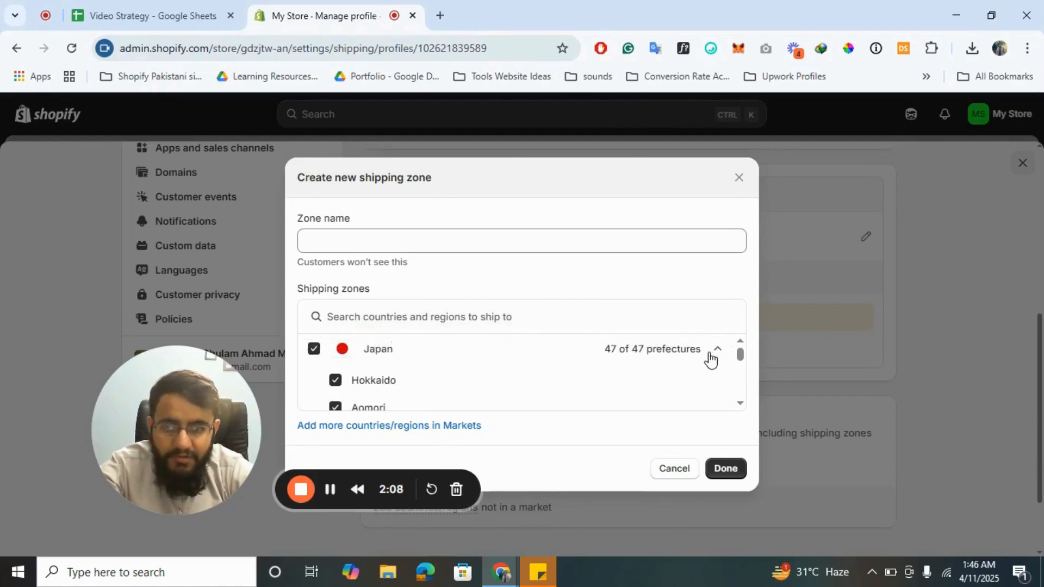
click(718, 352)
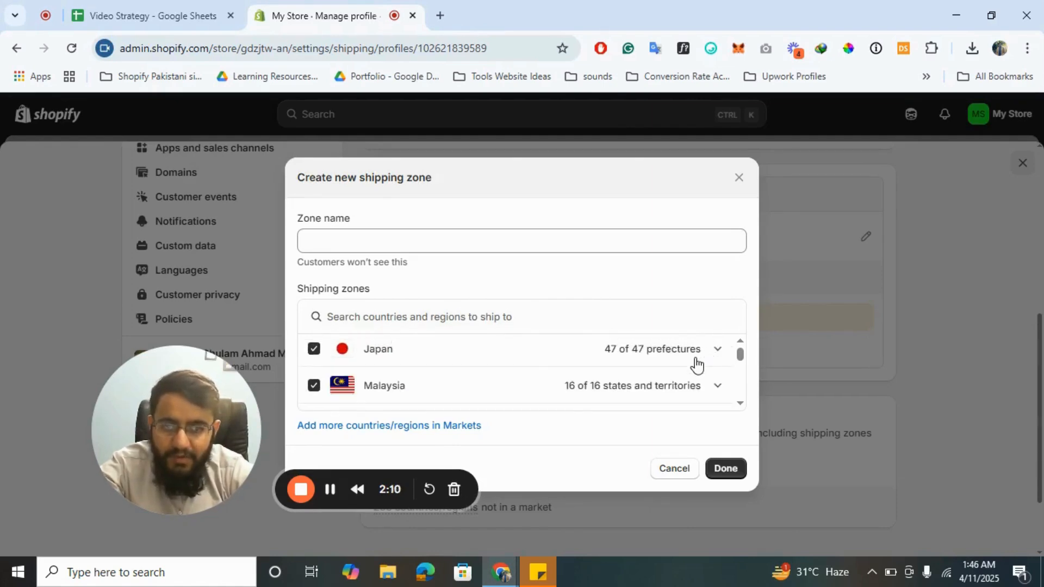
scroll(578, 382, down, 2)
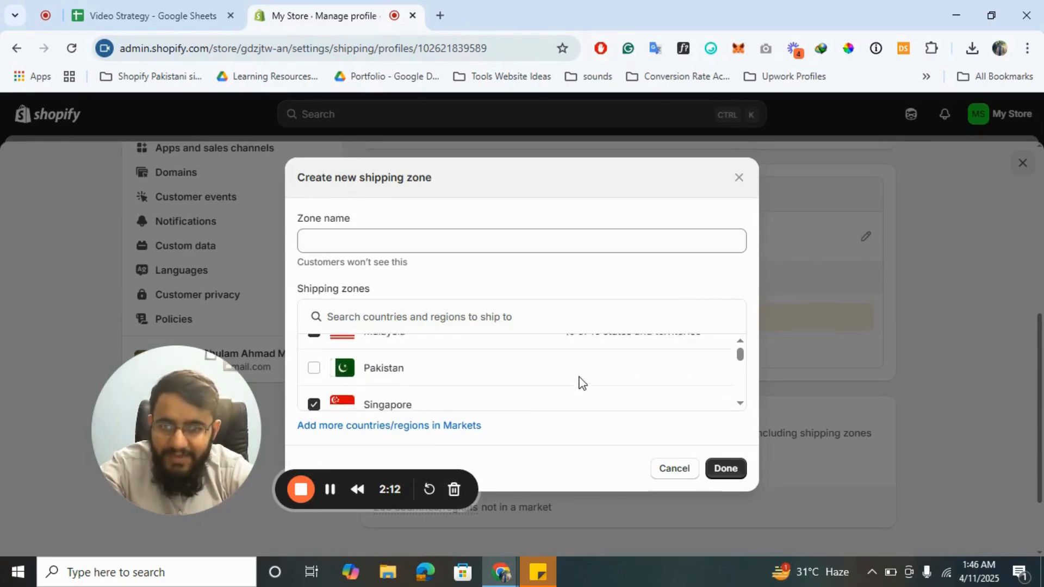
click(315, 367)
scroll(429, 375, down, 1)
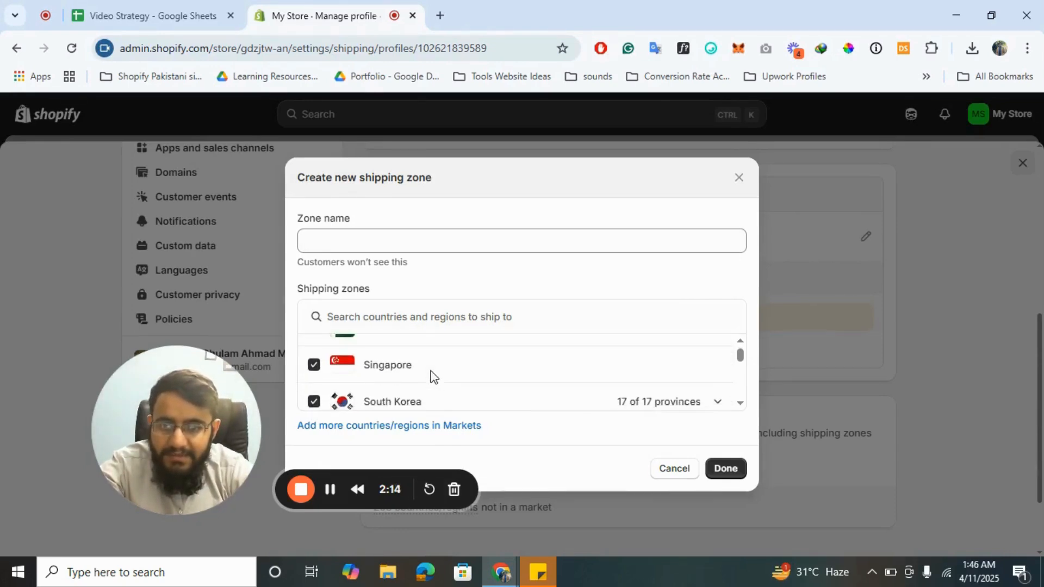
Review the remaining regions without selecting them, name the zone "Zone 1" and create it.
scroll(431, 375, down, 2)
scroll(431, 375, up, 1)
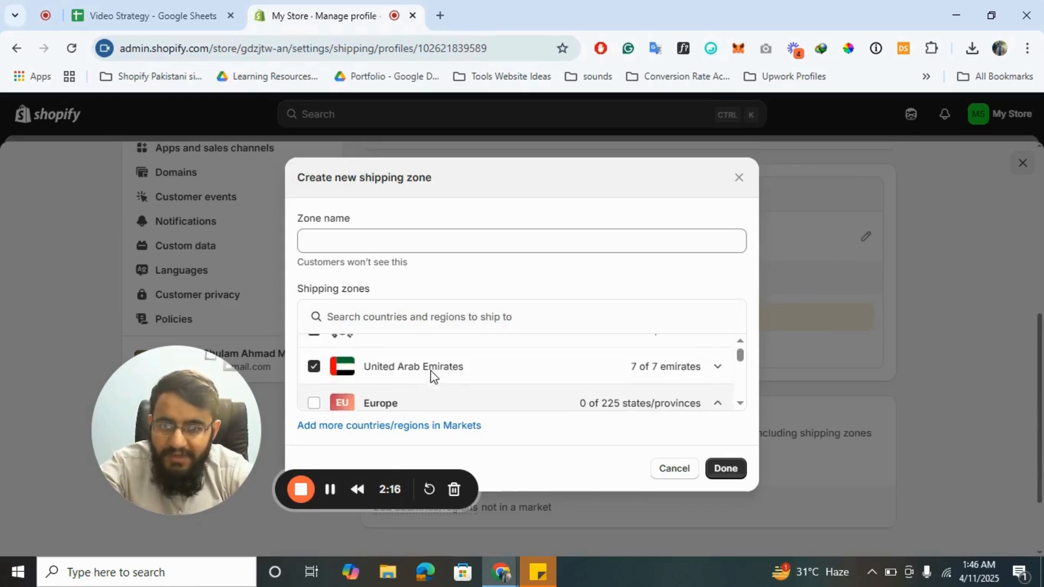
scroll(431, 376, down, 1)
scroll(431, 375, up, 1)
click(716, 374)
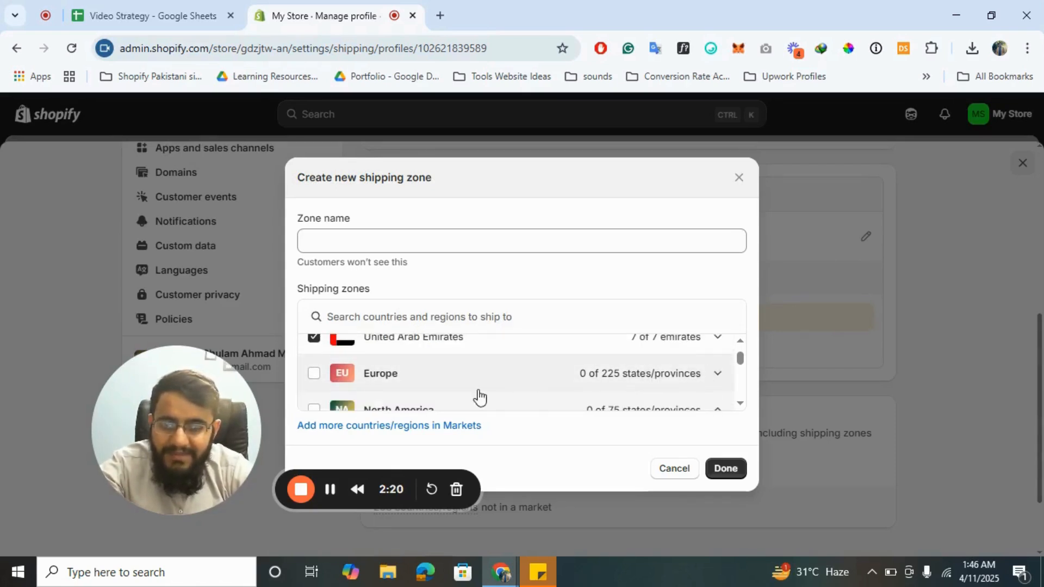
scroll(479, 397, down, 5)
scroll(478, 390, down, 1)
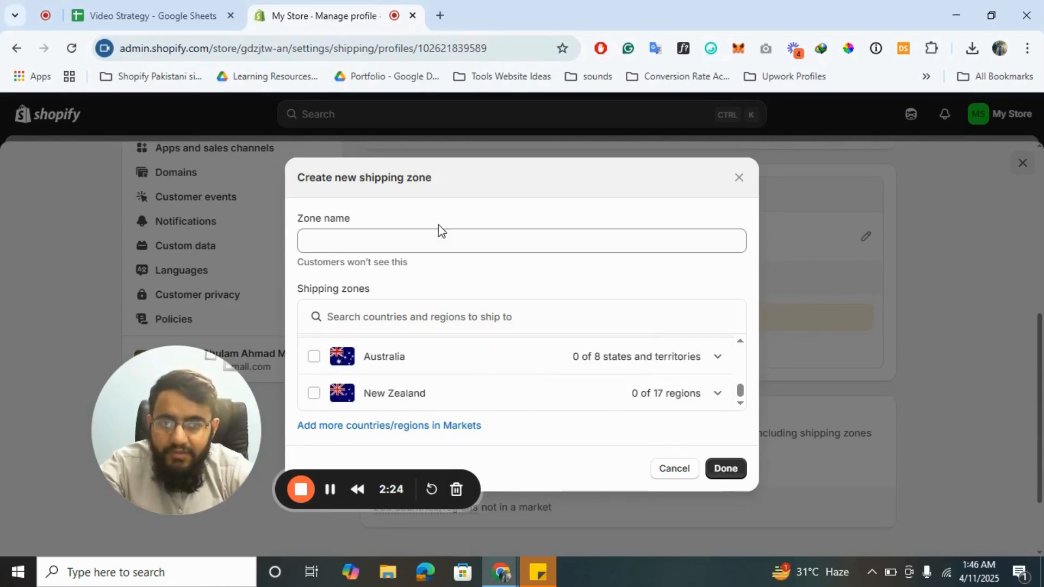
click(433, 245)
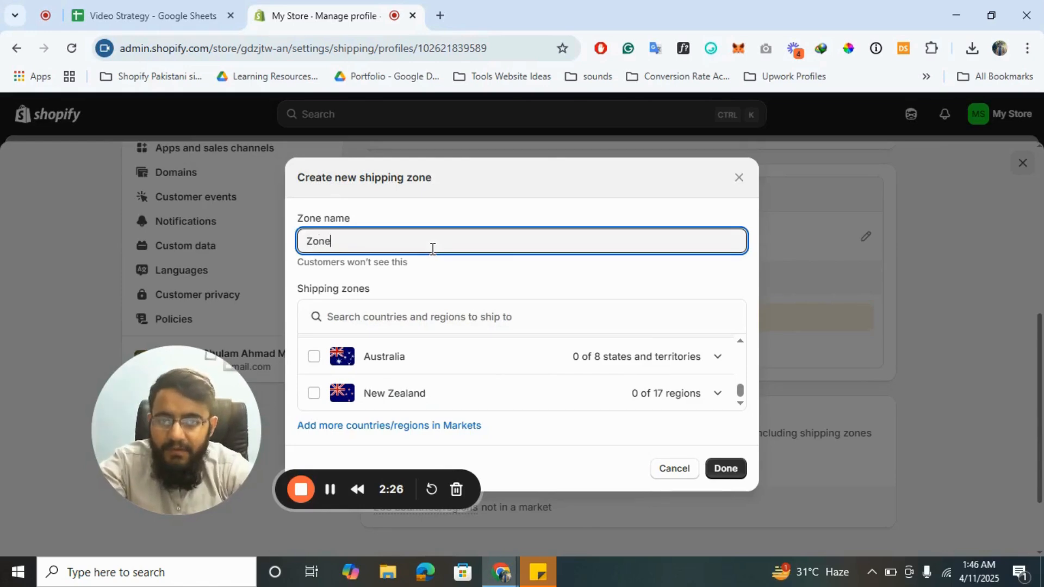
click(727, 468)
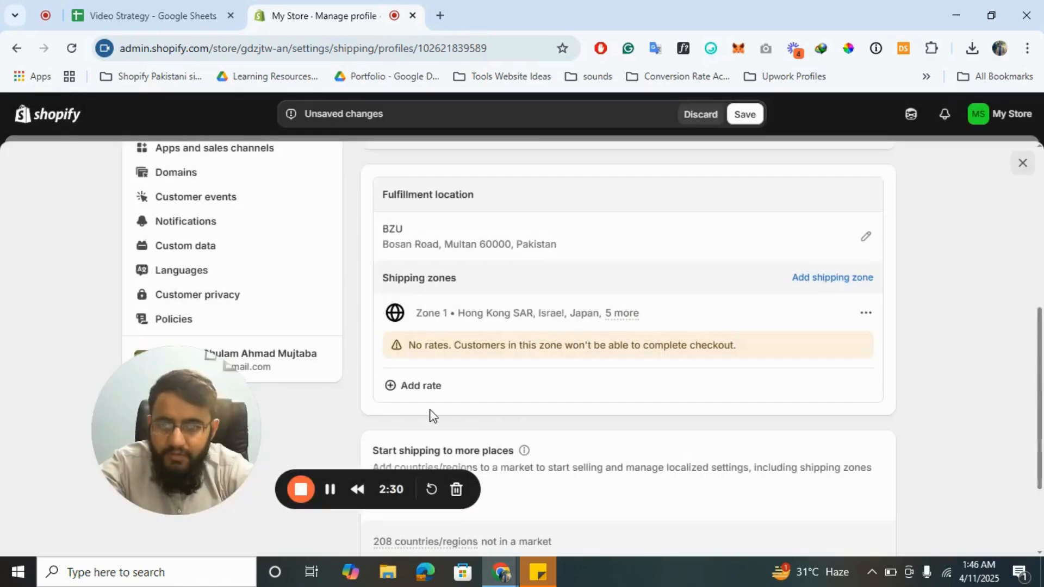
click(422, 386)
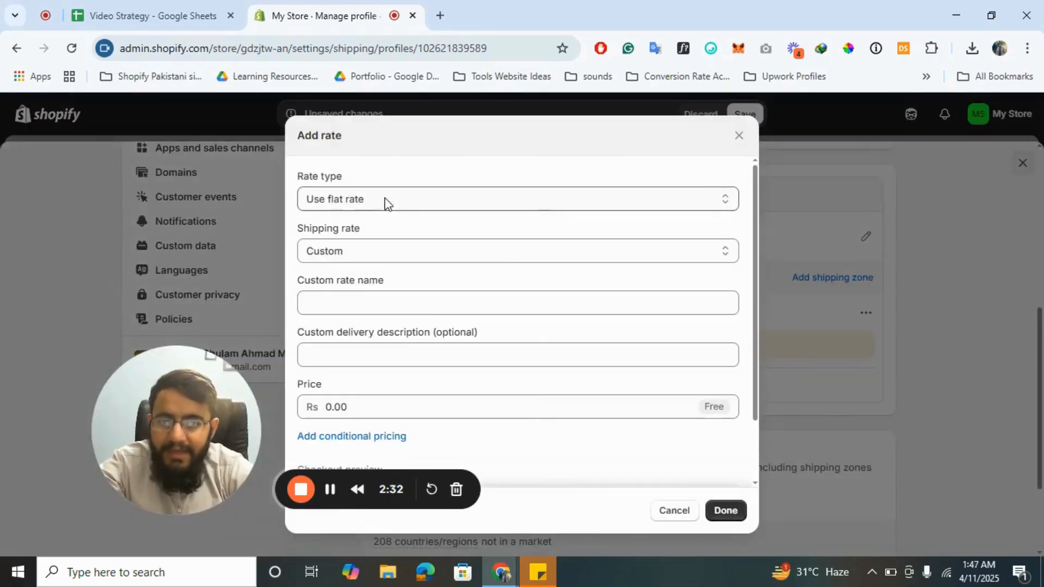
click(384, 202)
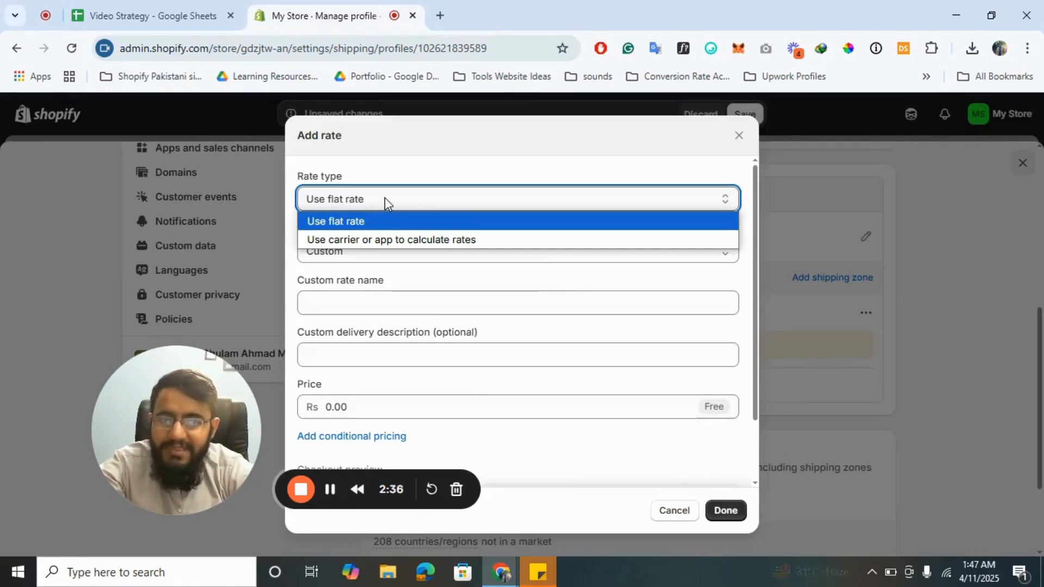
click(409, 239)
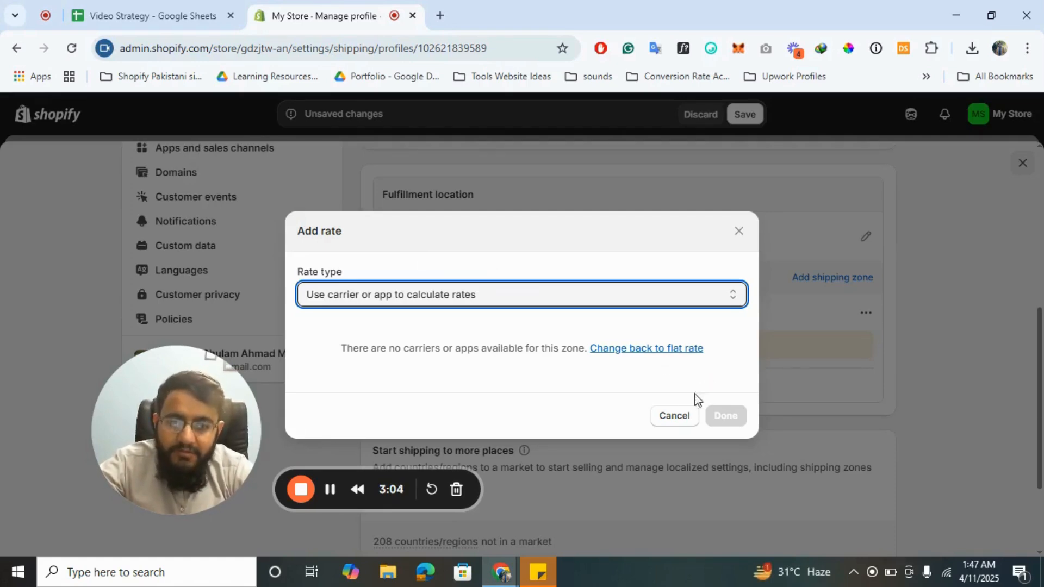
click(664, 418)
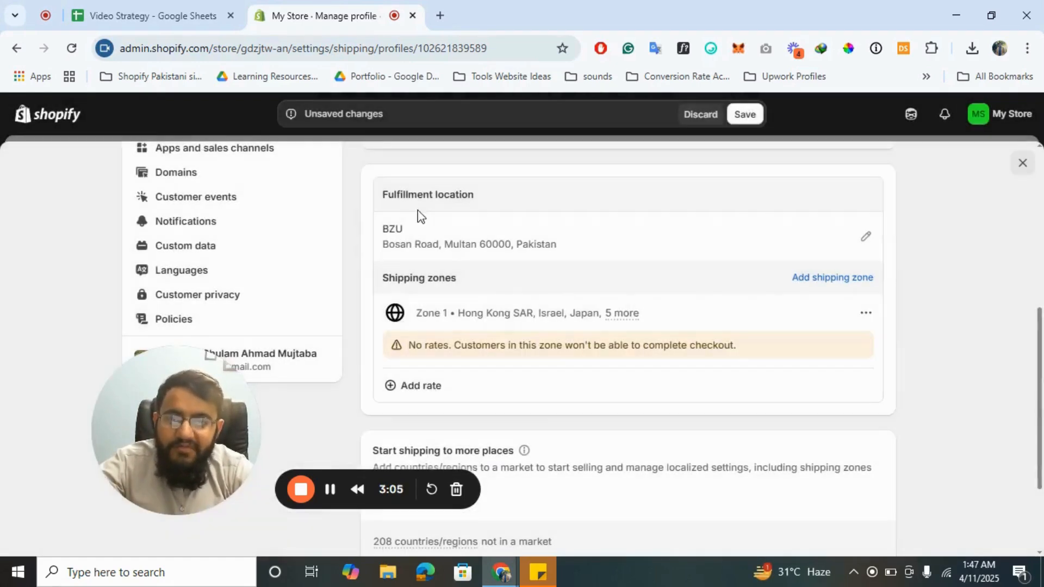
Start a flat rate for Zone 1 using the Custom shipping rate and name it "Free Shipping".
click(424, 387)
click(347, 254)
click(347, 254)
click(365, 303)
text(Free Shipping)
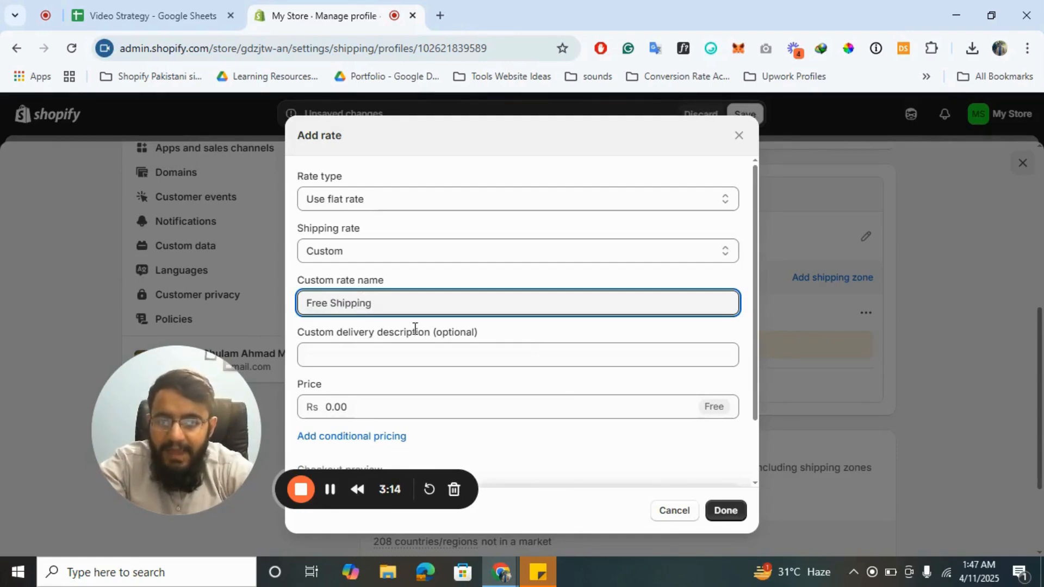
Make the Free Shipping rate conditional on order price with a minimum of Rs 2000 and add it to Zone 1.
scroll(481, 361, down, 1)
click(368, 384)
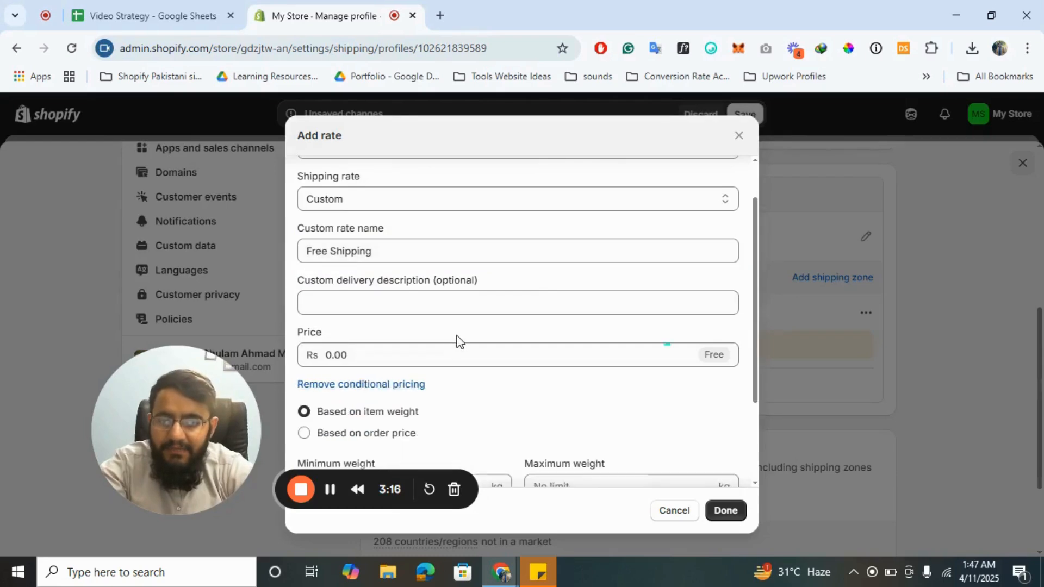
scroll(457, 341, down, 2)
click(368, 319)
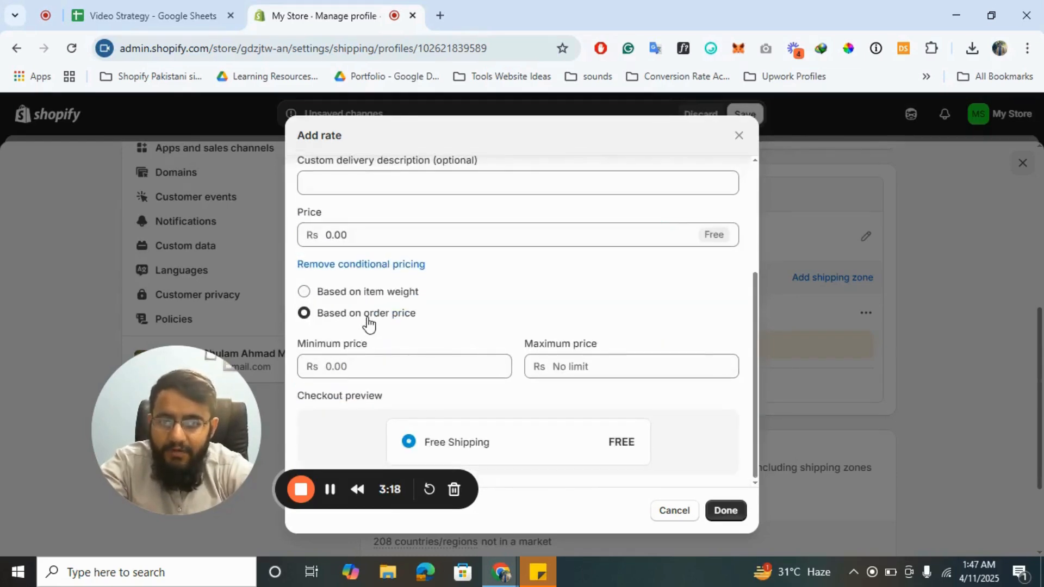
click(339, 366)
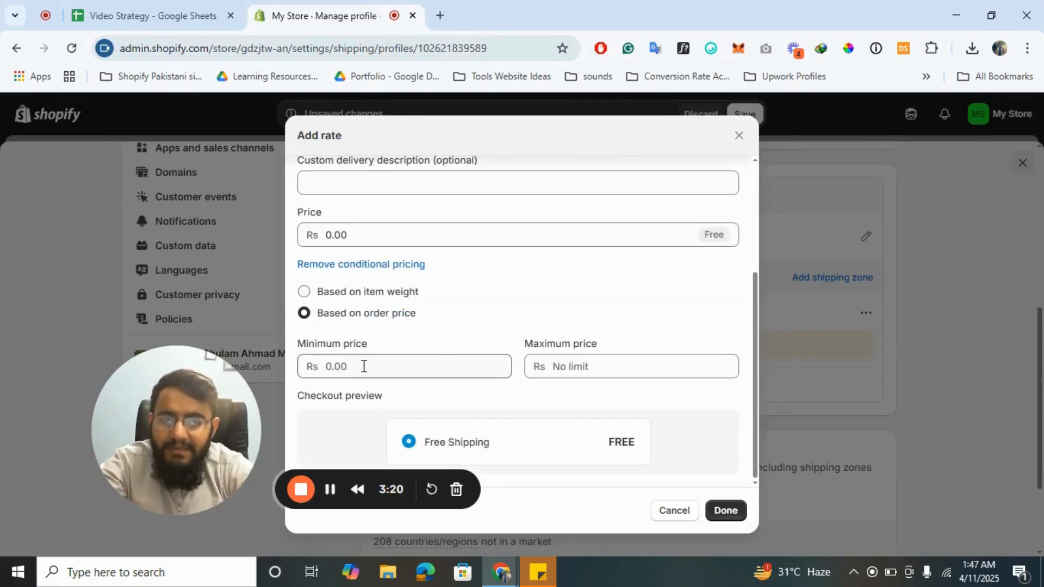
click(343, 366)
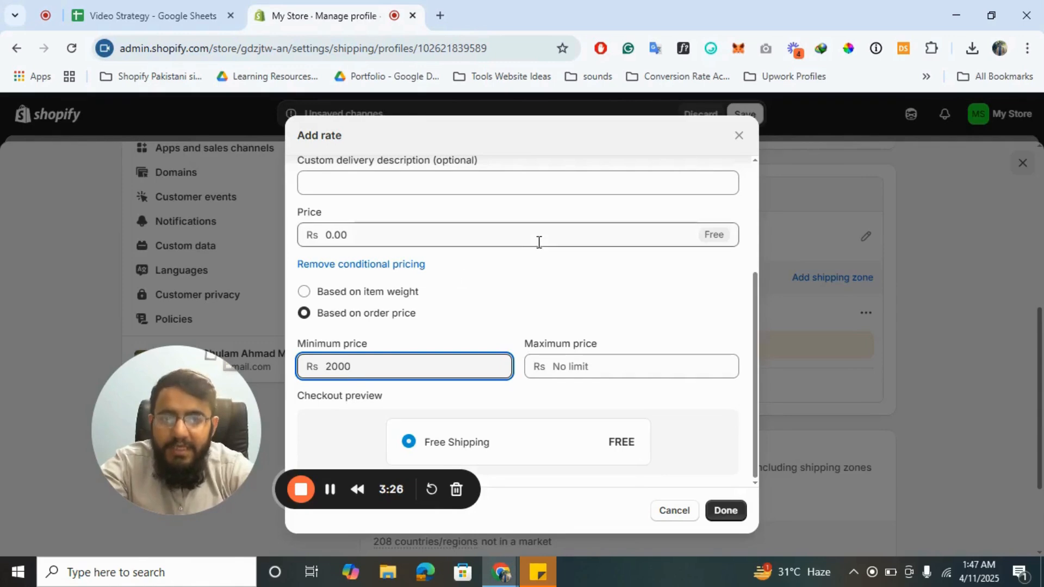
scroll(456, 254, up, 3)
scroll(408, 223, down, 2)
scroll(430, 226, down, 1)
click(727, 509)
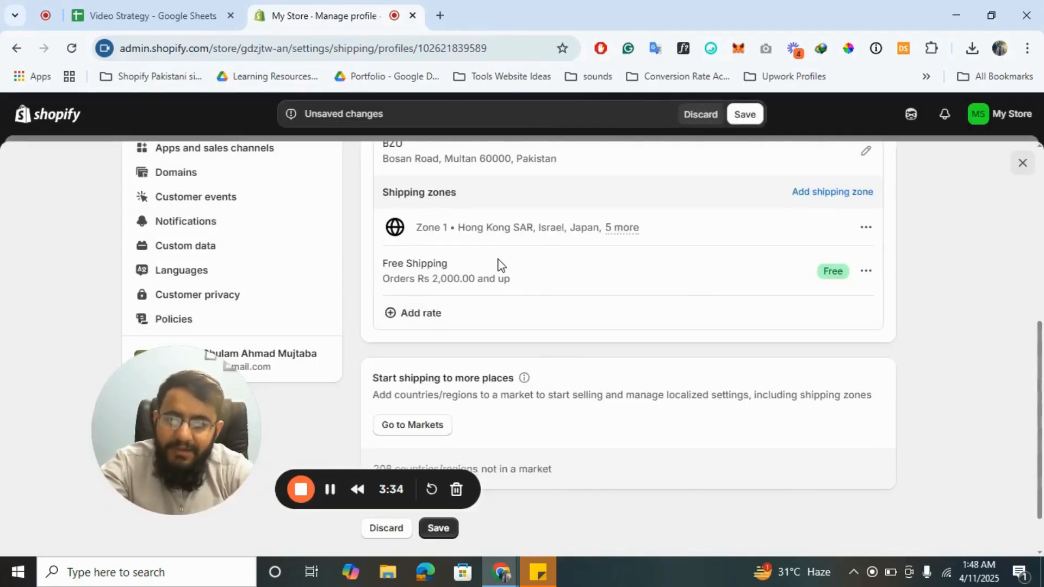
Start a second custom flat rate for Zone 1 and name it "Flat Fee - 200rs".
click(416, 313)
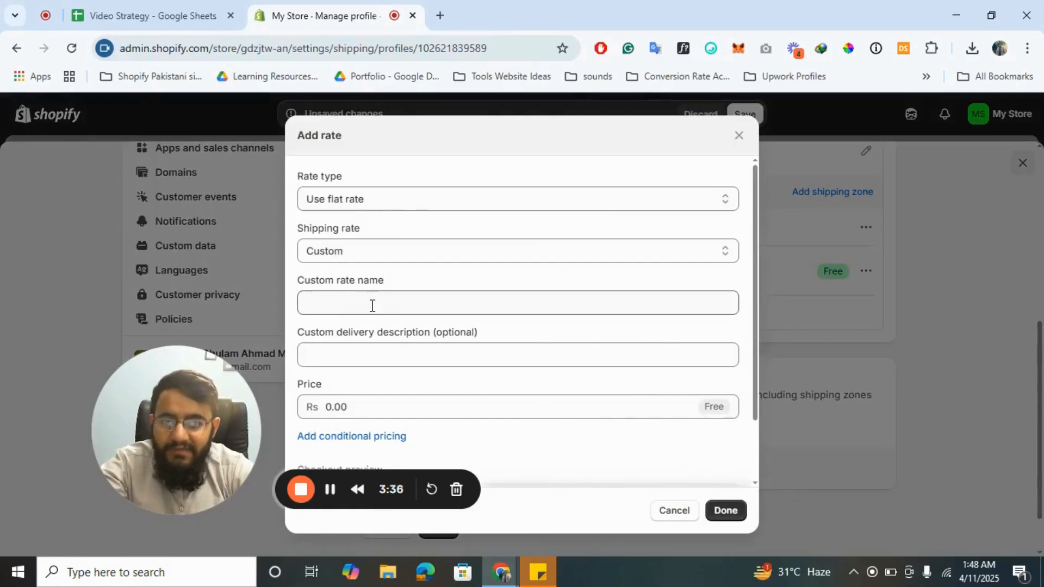
click(376, 308)
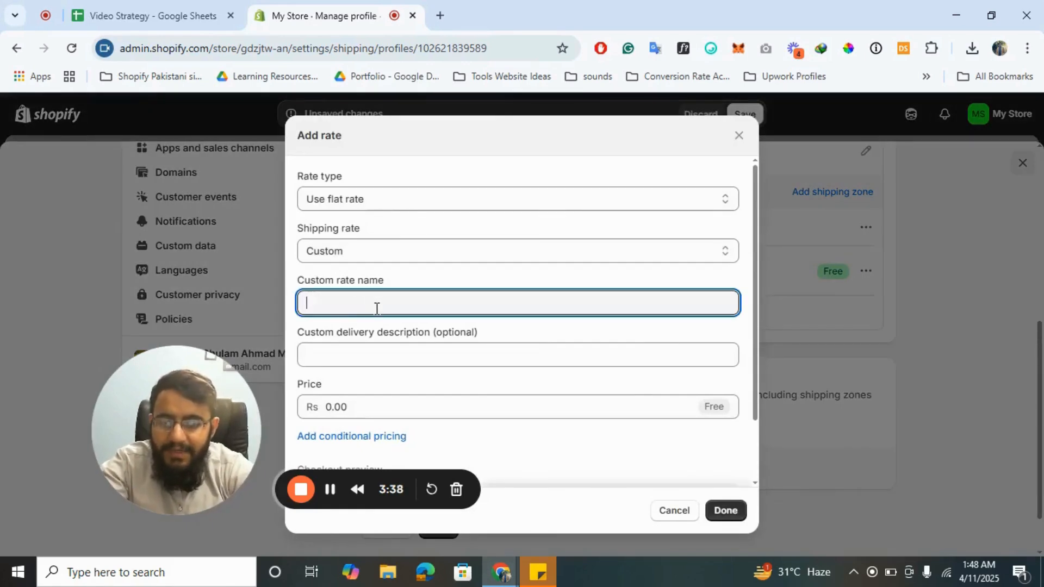
text(Flat Fee - 200)
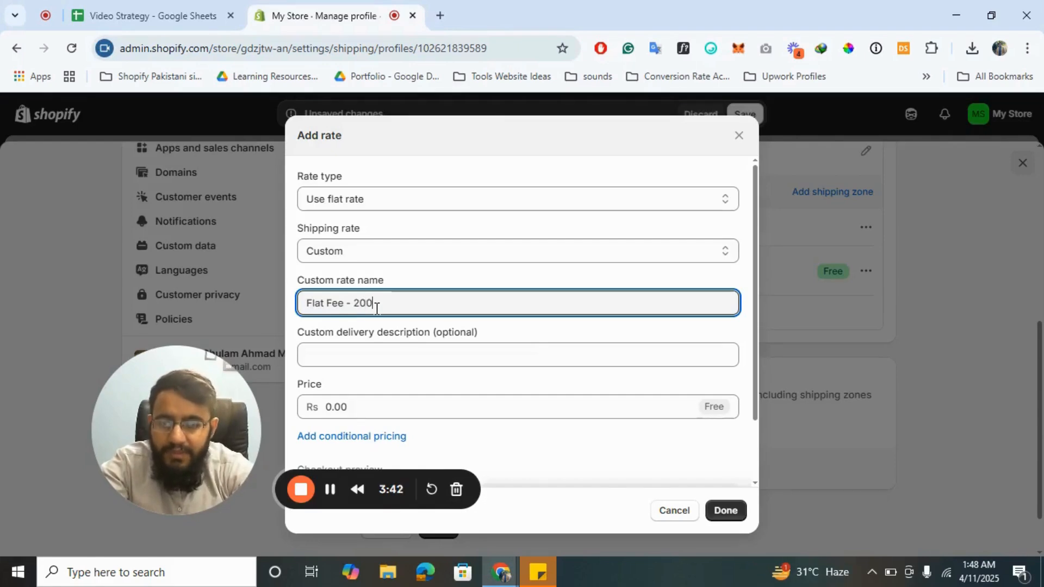
text(rs)
Add conditional pricing based on order price to the flat fee rate, with a maximum price of Rs 1999.
scroll(392, 403, down, 1)
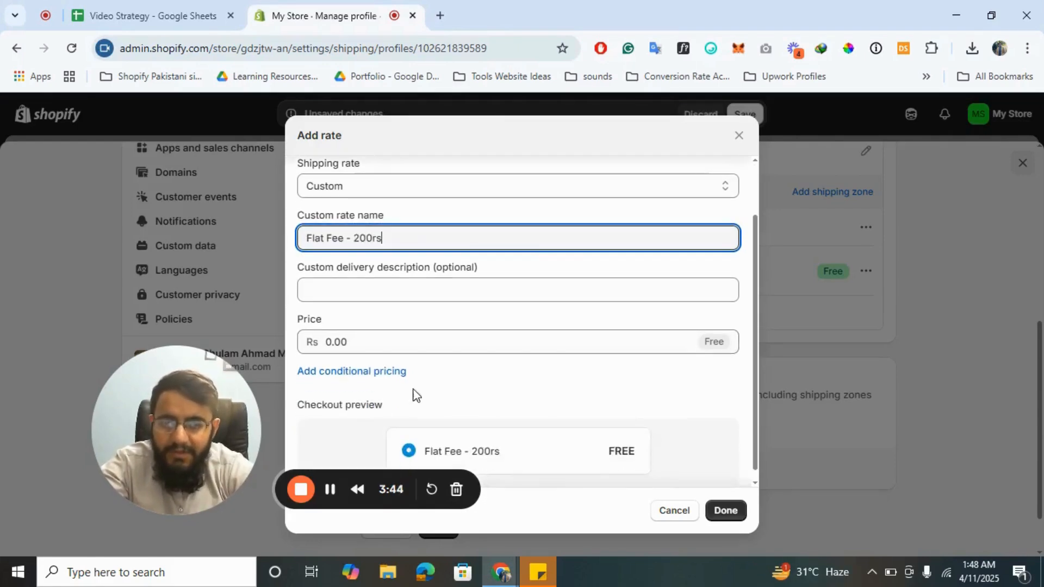
click(355, 374)
scroll(492, 345, down, 1)
click(383, 348)
scroll(462, 353, down, 1)
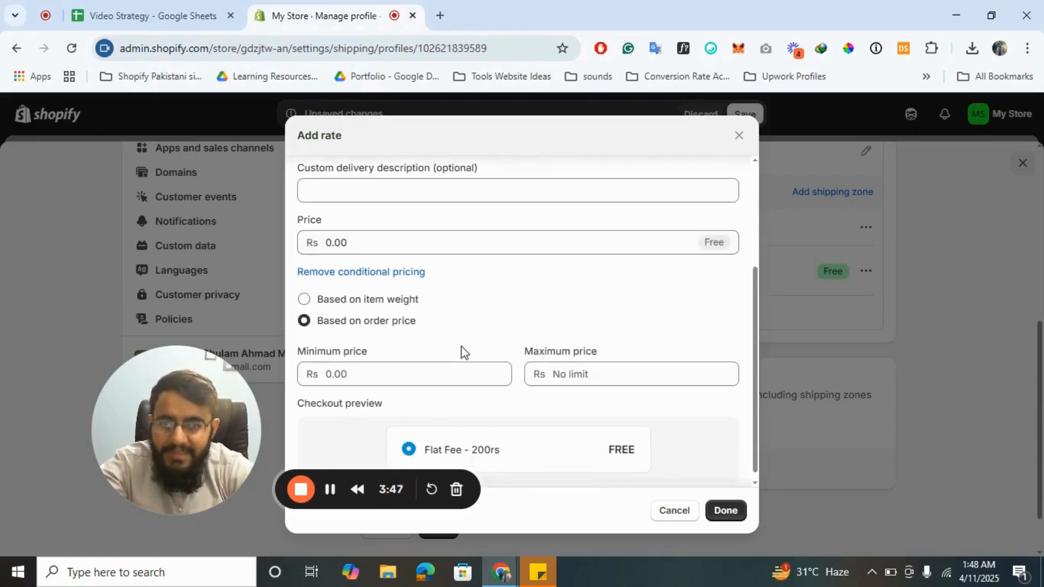
click(576, 371)
text(1999)
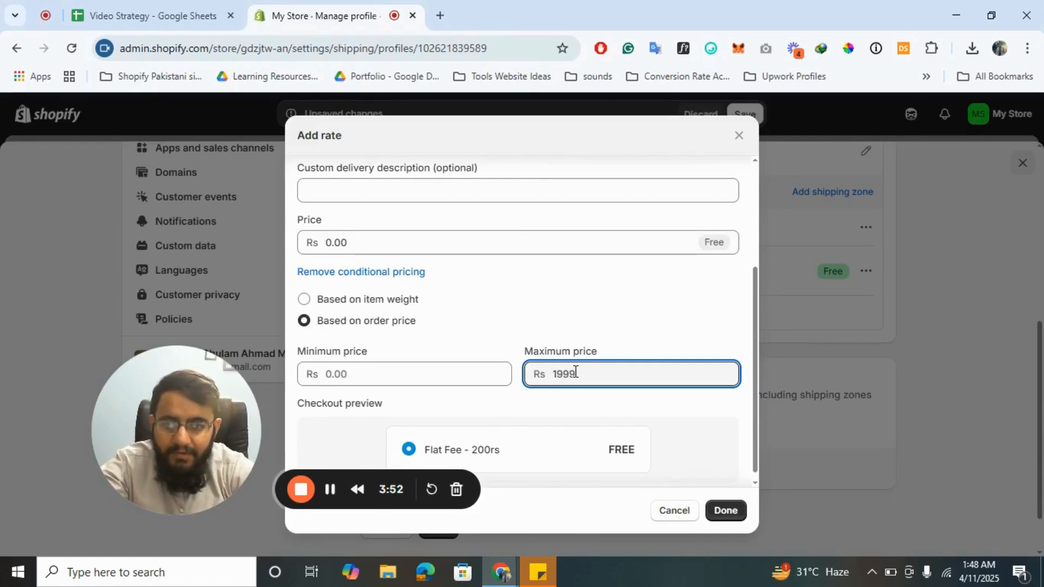
click(467, 301)
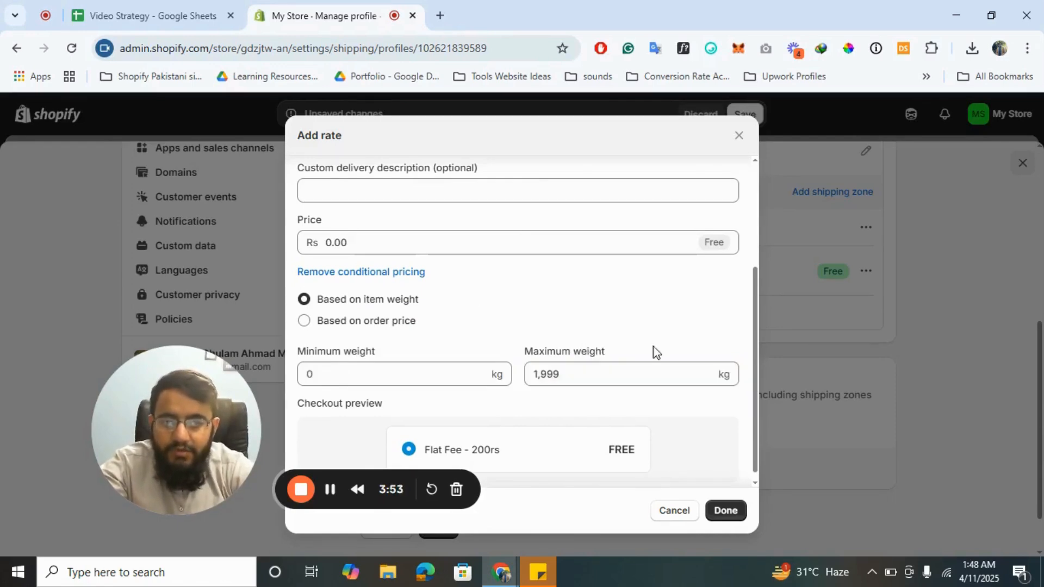
click(377, 323)
scroll(519, 326, up, 2)
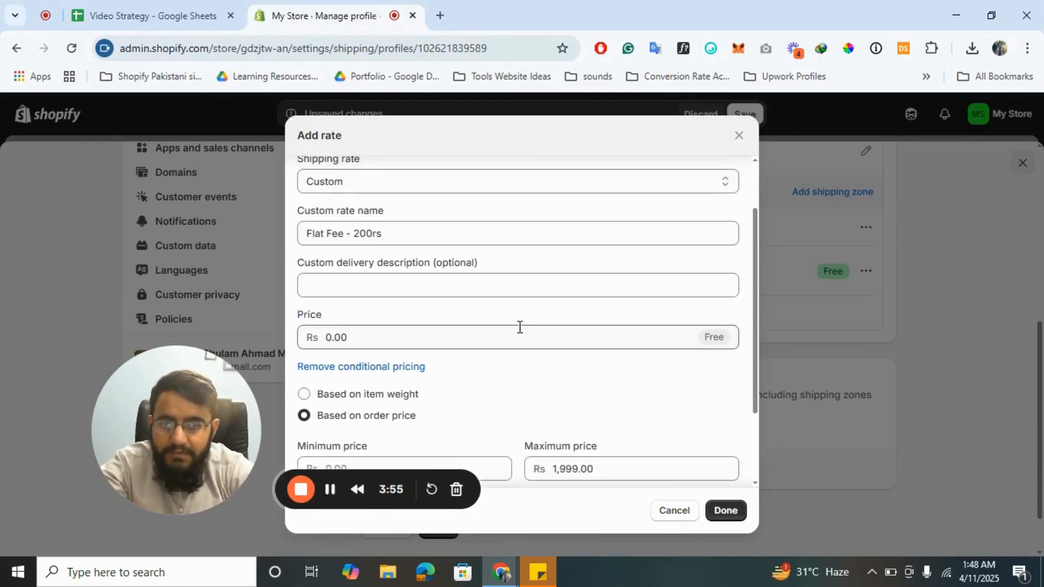
Set the flat fee rate's price to Rs 200 and add the rate to Zone 1.
double_click(332, 333)
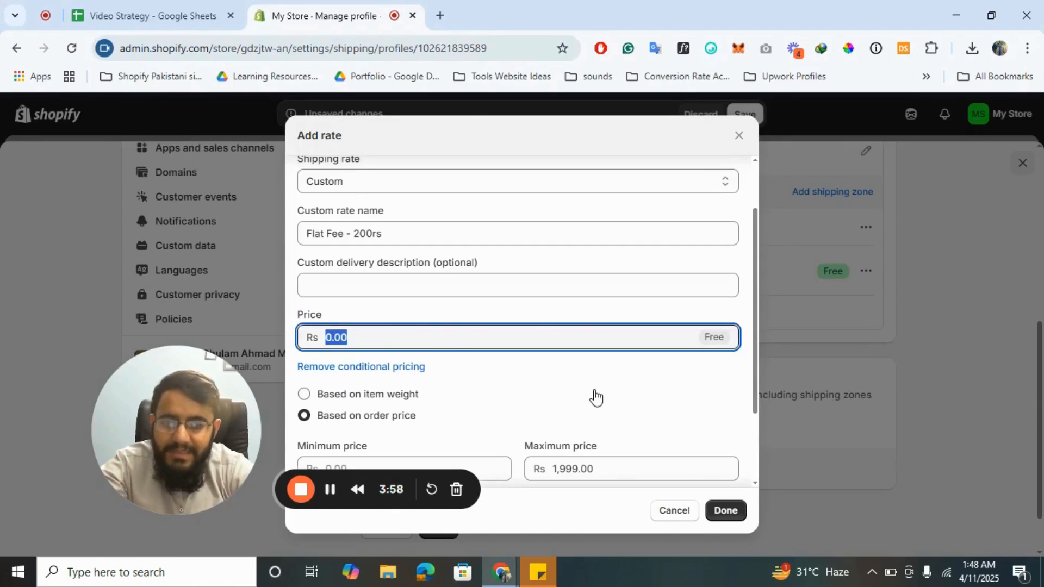
text(200)
scroll(510, 356, up, 1)
scroll(598, 402, down, 2)
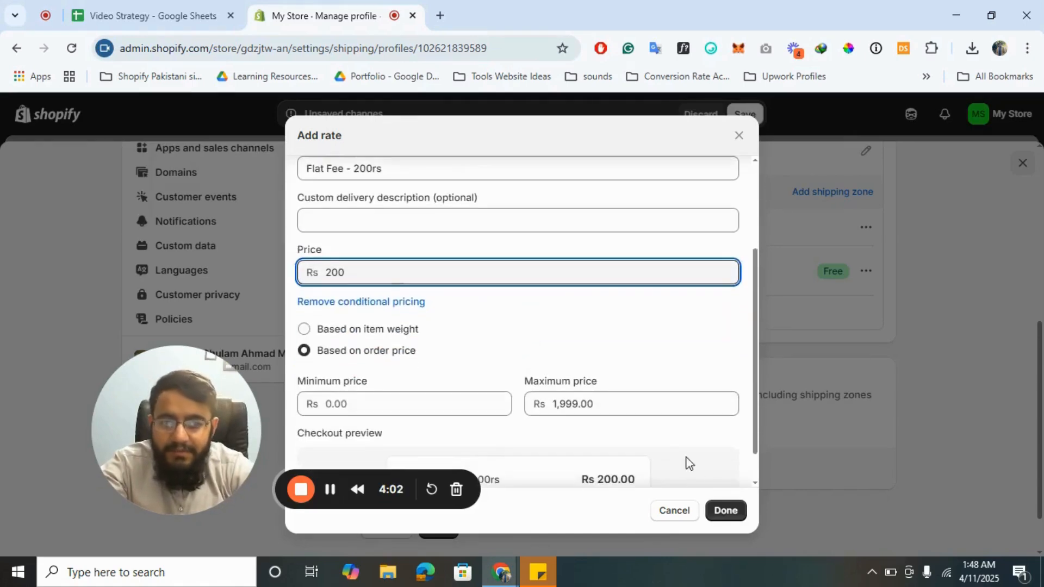
click(726, 511)
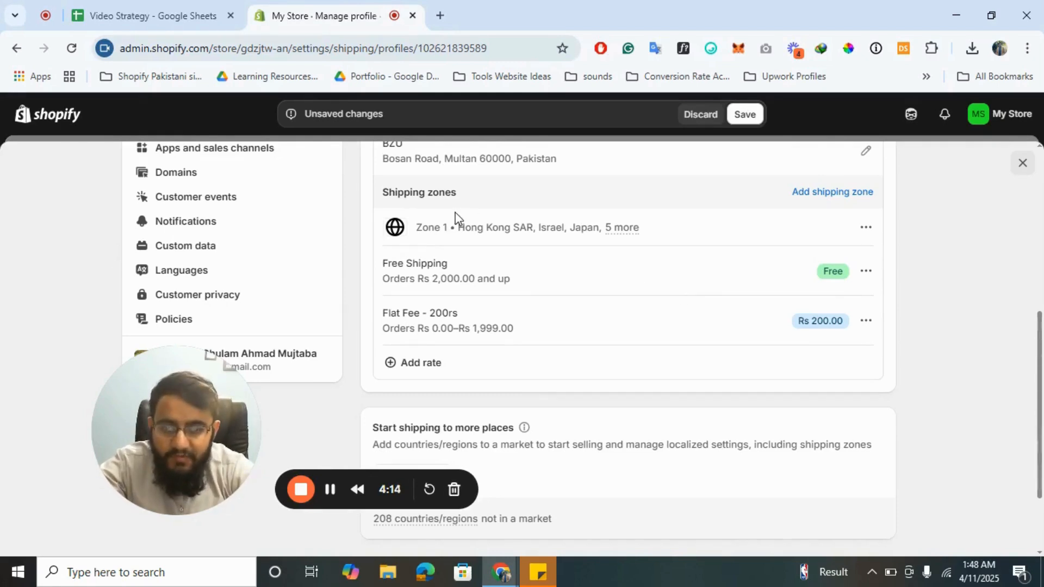
Start another shipping zone for the BZU location, select the whole Europe region and collapse its country list.
scroll(540, 264, up, 1)
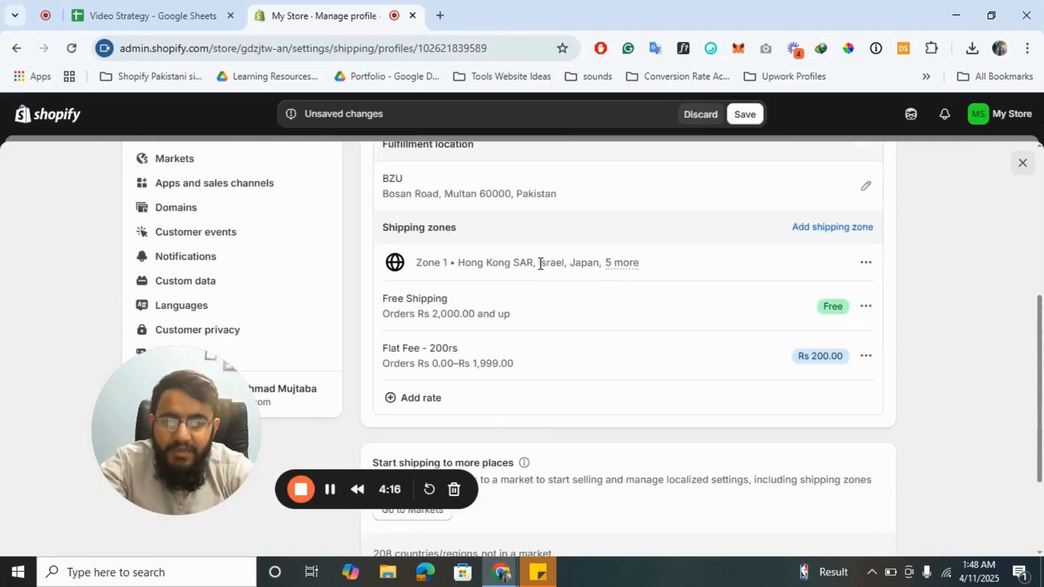
click(826, 229)
scroll(413, 342, down, 4)
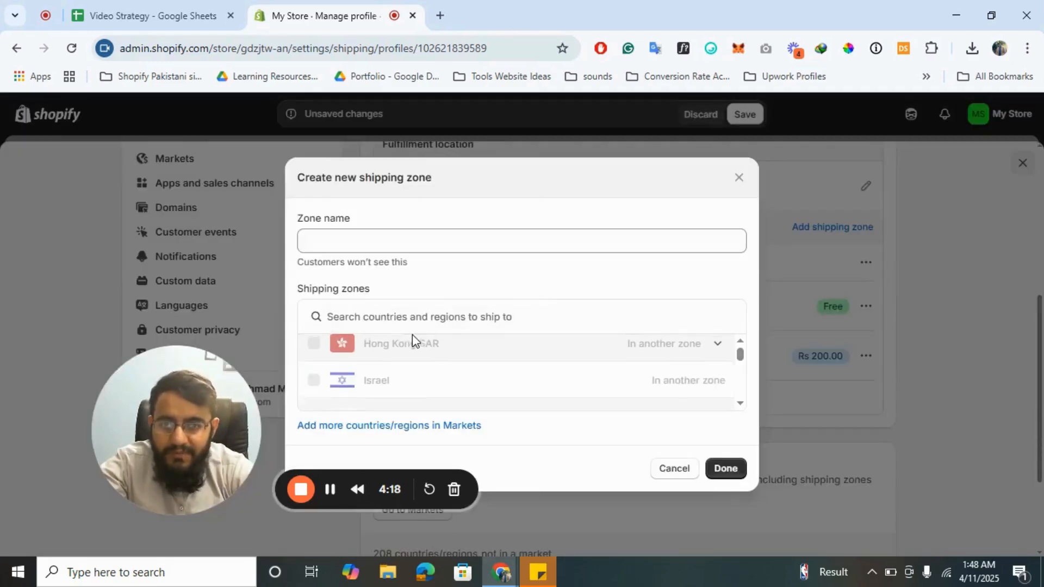
scroll(412, 337, down, 5)
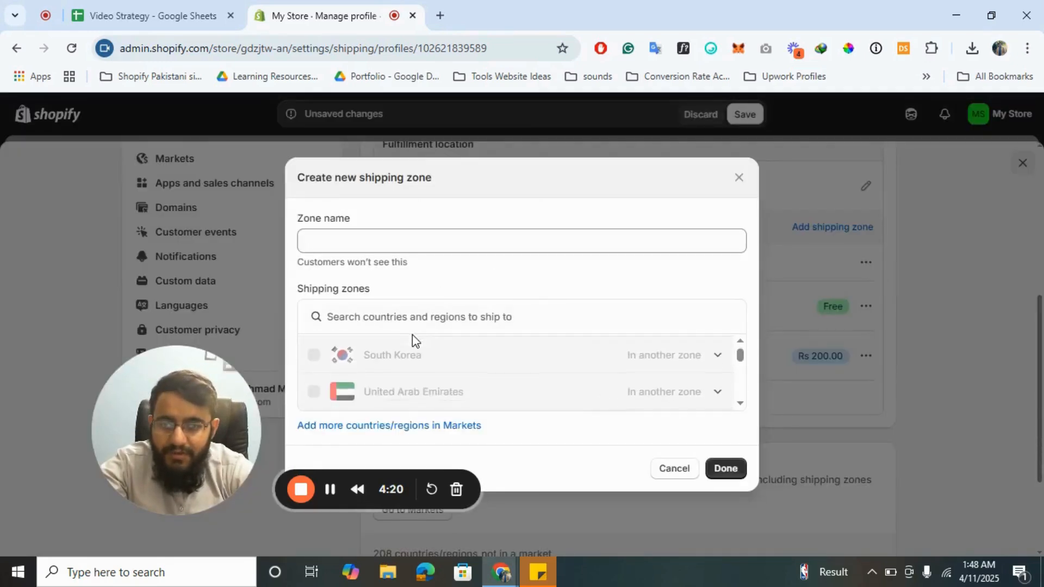
click(313, 362)
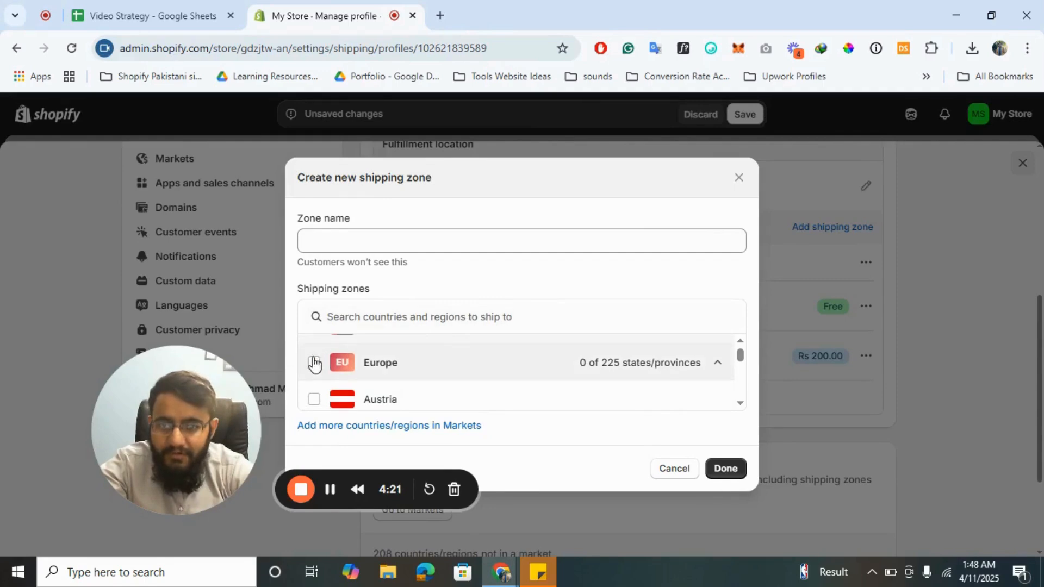
scroll(421, 368, down, 2)
scroll(427, 365, up, 1)
right_click(426, 366)
click(720, 380)
click(718, 376)
scroll(641, 390, down, 4)
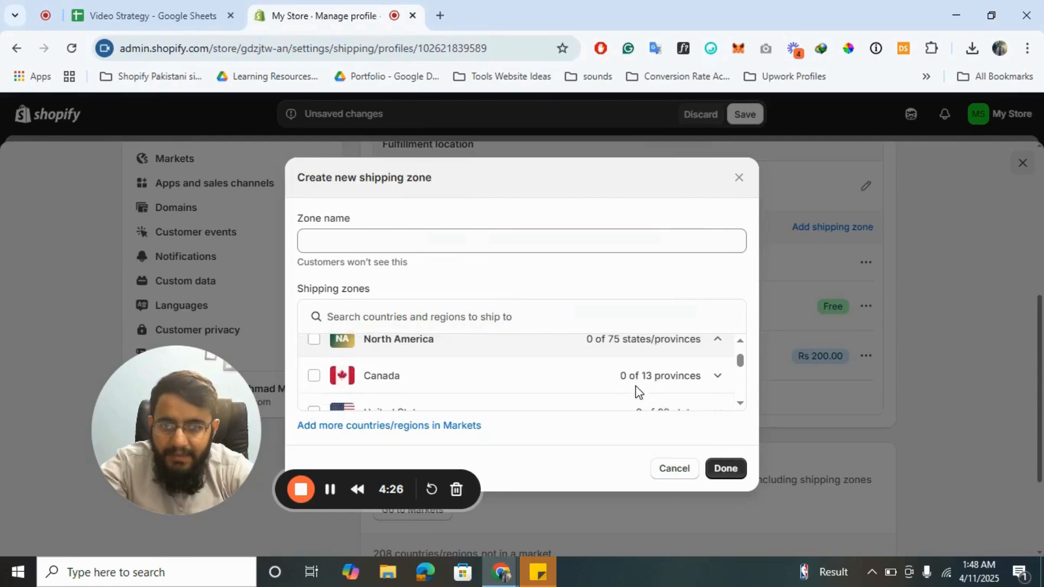
Add the Oceania region to the new zone and create it under the name "Zone 2".
click(314, 359)
scroll(415, 387, down, 3)
scroll(416, 387, up, 3)
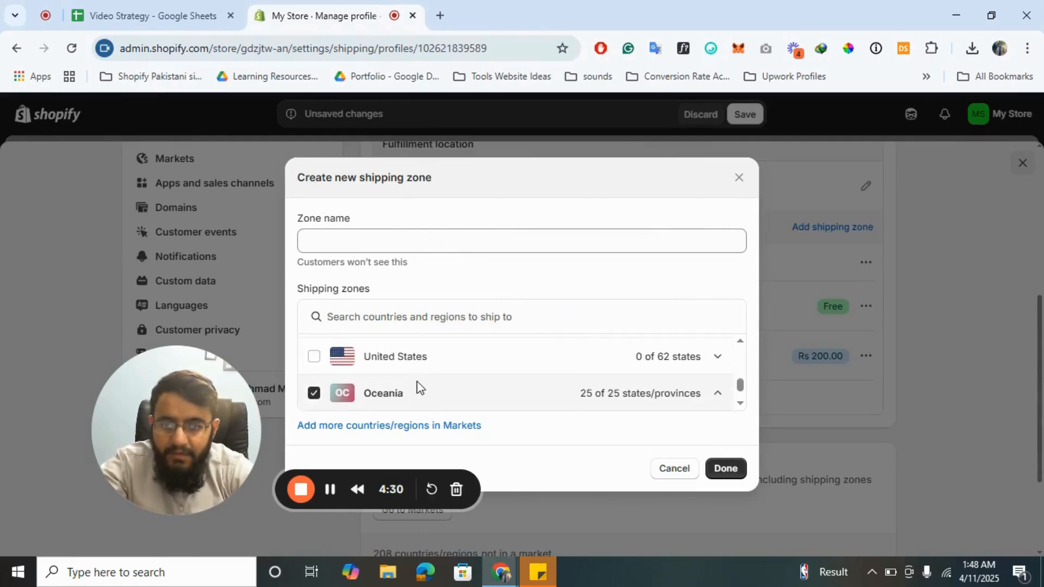
click(718, 402)
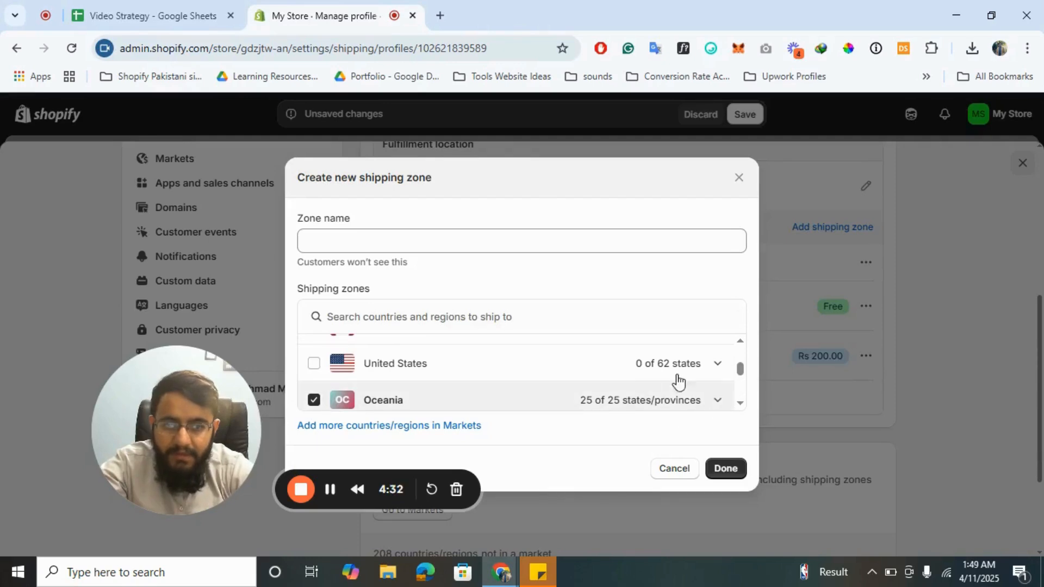
click(459, 240)
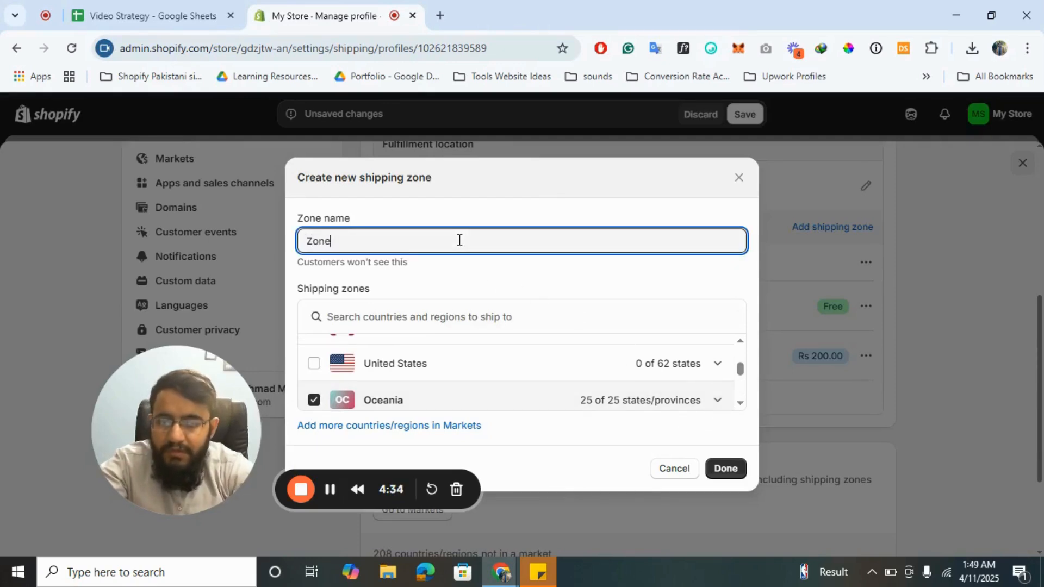
click(740, 463)
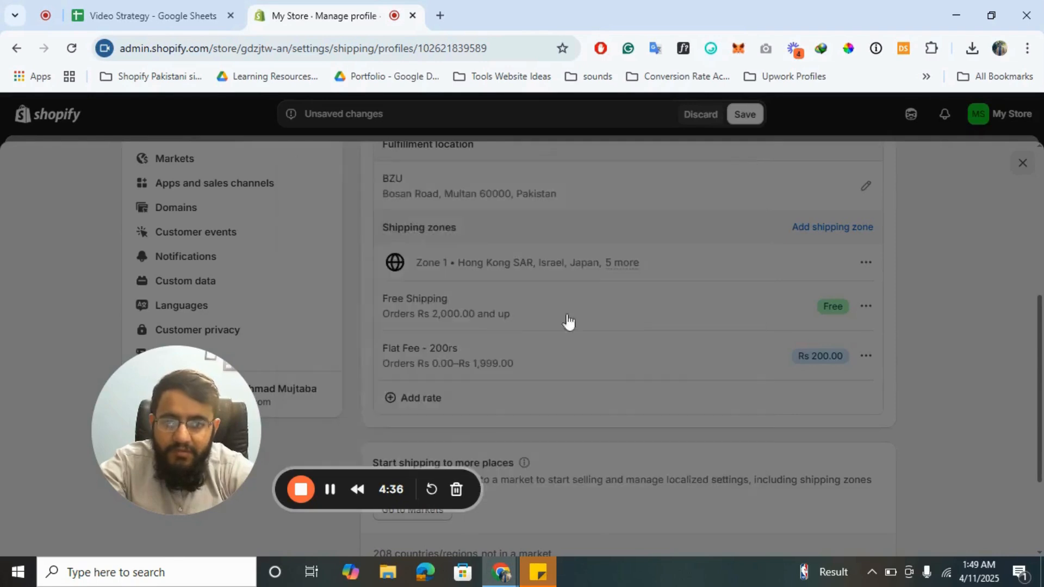
Add a custom flat rate to Zone 2 named "Flat Shipping - 500rs" with a price of Rs 500.
scroll(540, 303, down, 3)
click(423, 371)
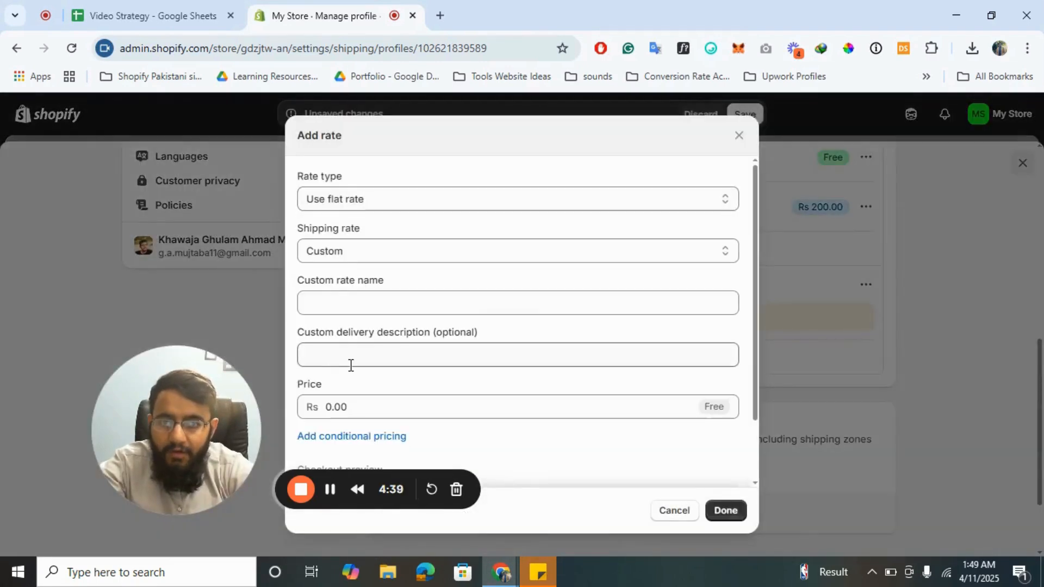
click(351, 406)
text(5)
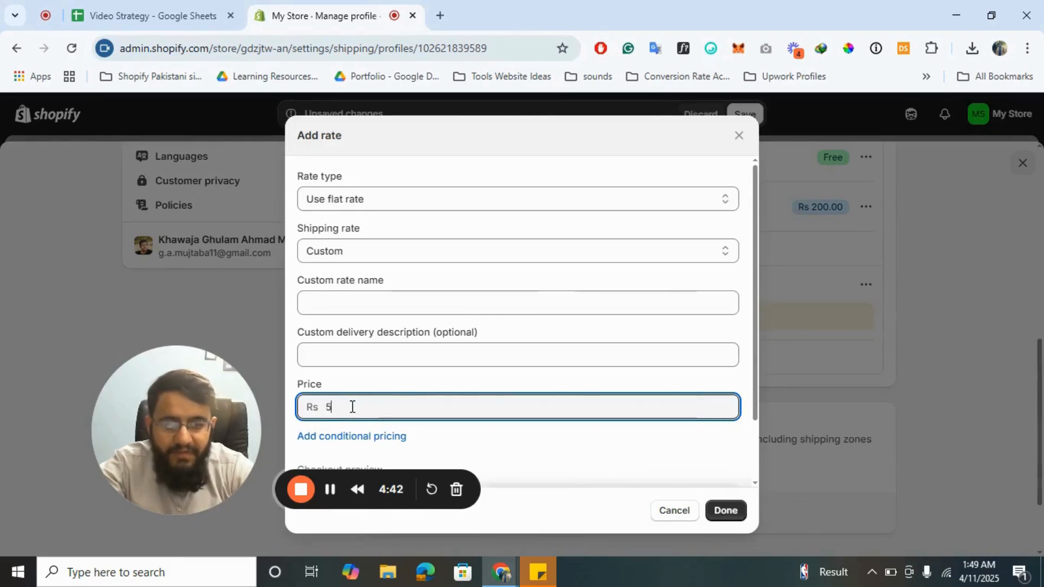
text(00)
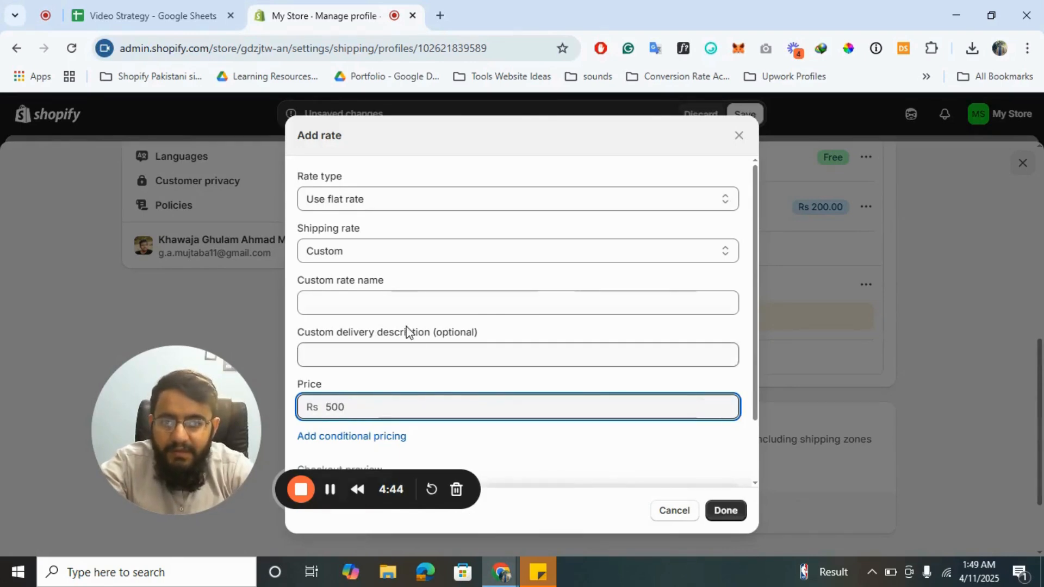
click(398, 295)
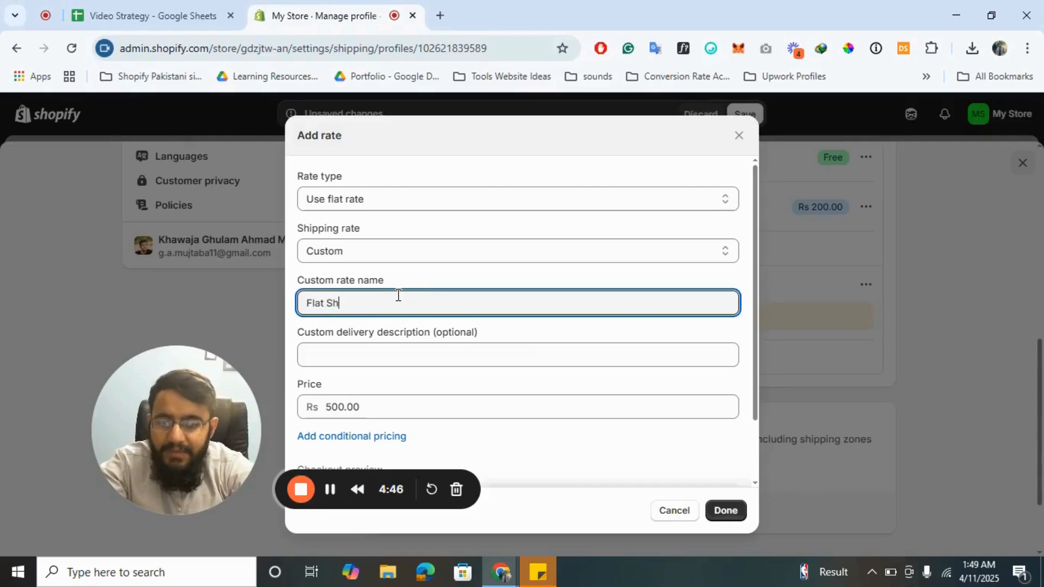
text(Flat Shipping - )
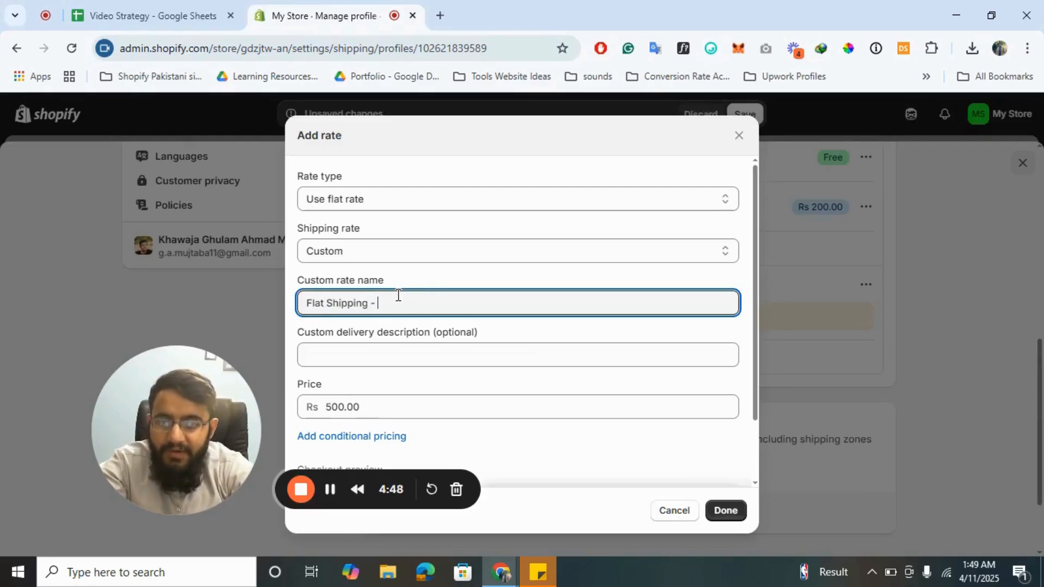
text(500rs)
scroll(512, 399, down, 2)
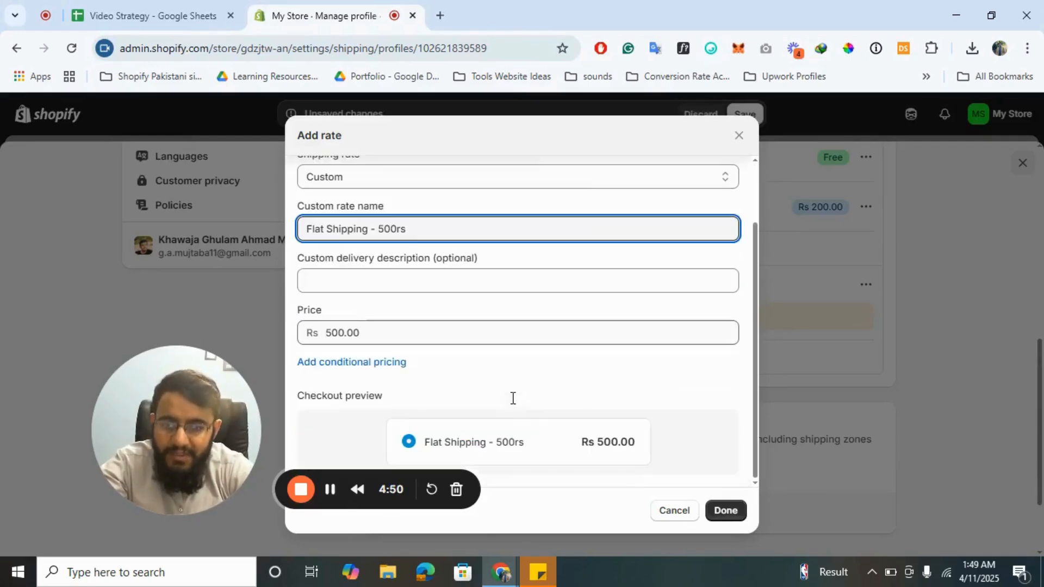
click(723, 510)
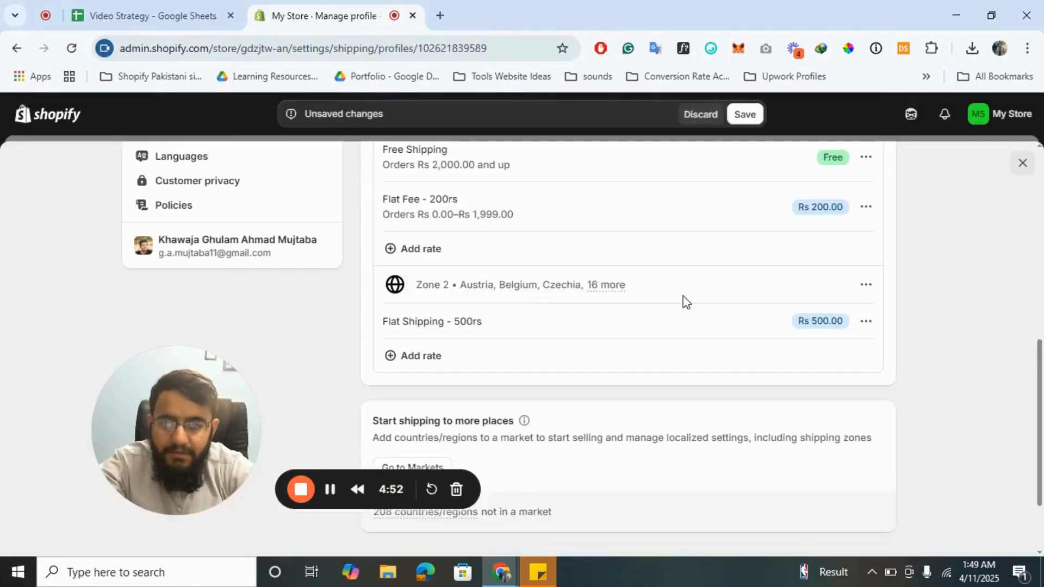
click(423, 356)
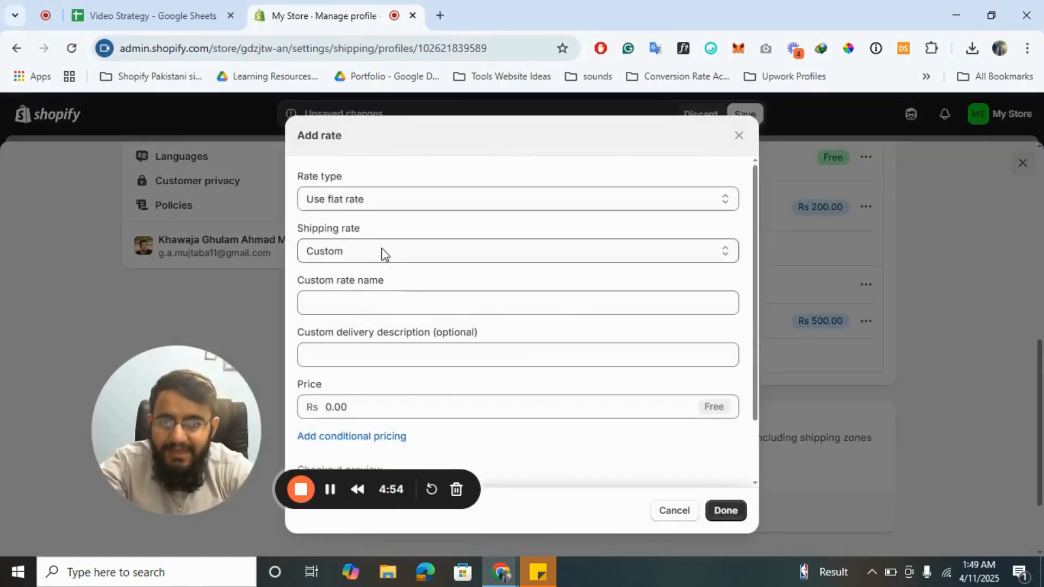
click(376, 297)
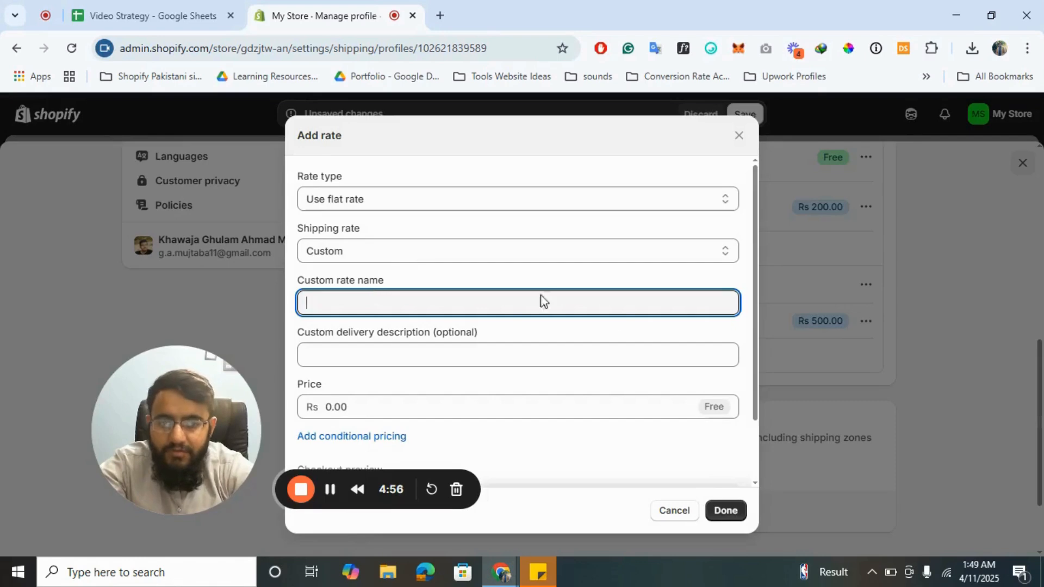
click(665, 515)
scroll(707, 348, up, 2)
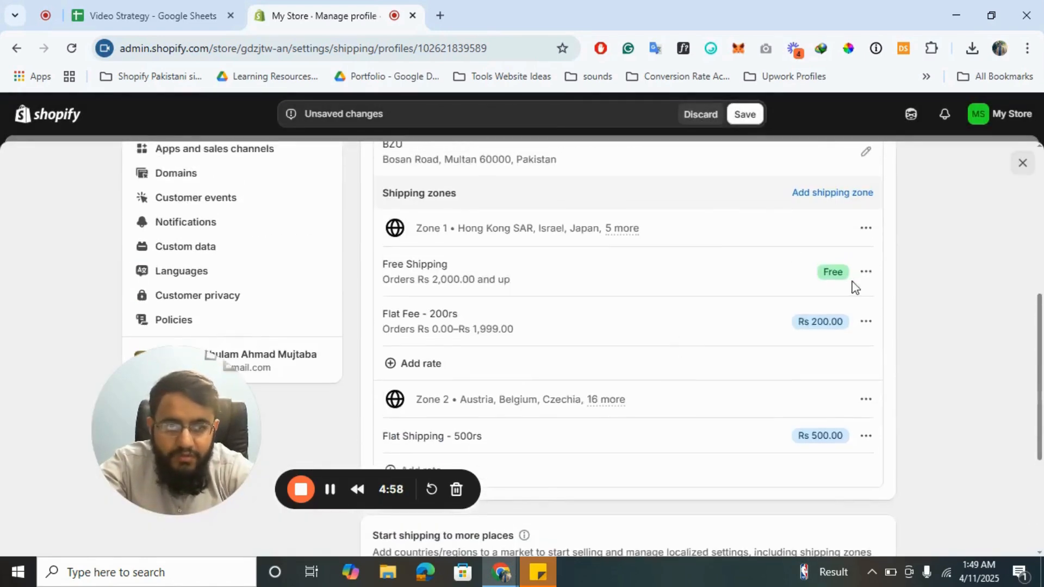
Start another shipping zone for the BZU location, select the whole North America region and collapse its country list.
click(826, 193)
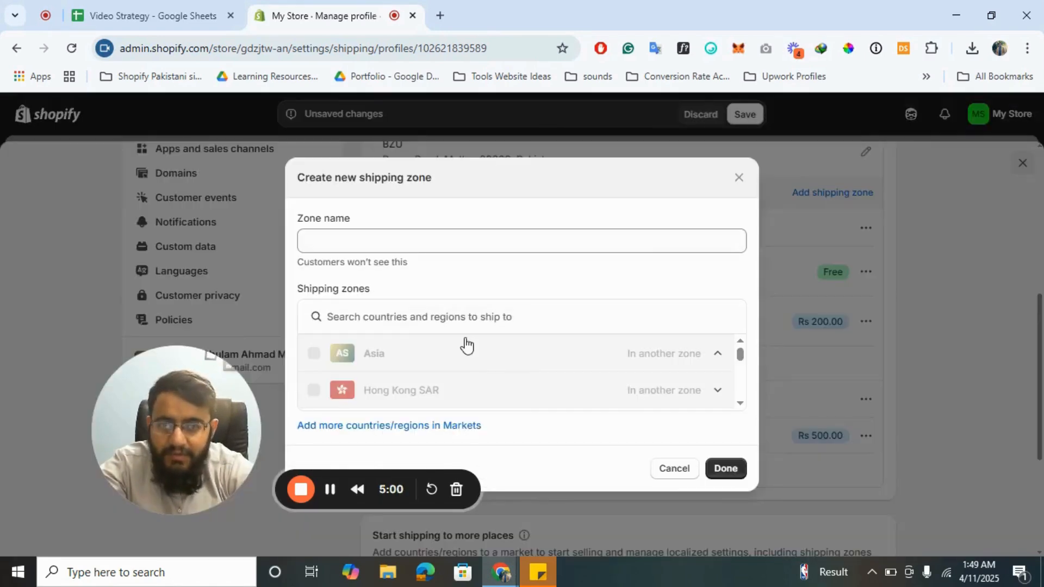
scroll(464, 338, down, 8)
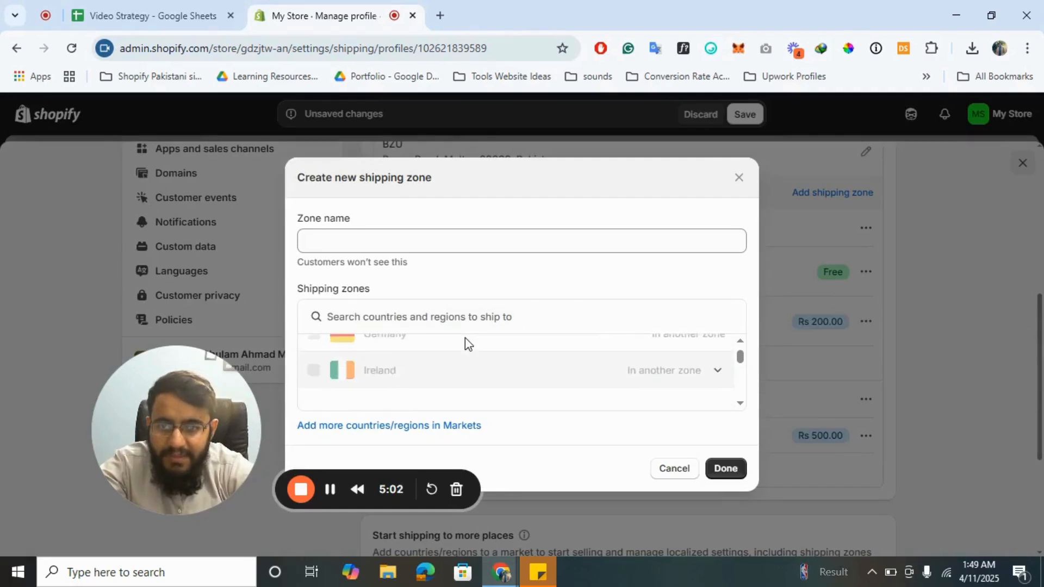
scroll(465, 338, down, 10)
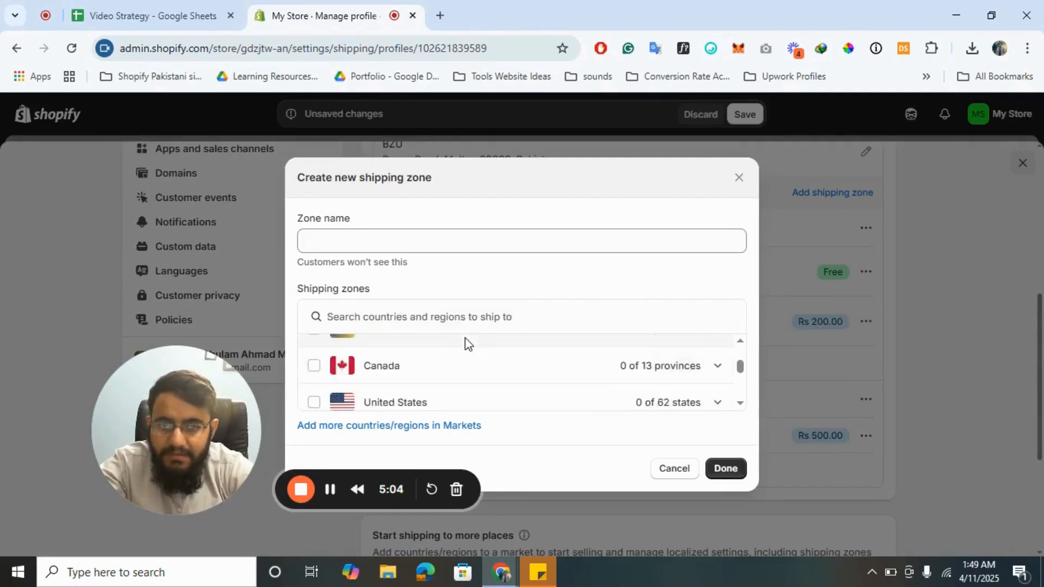
scroll(465, 338, up, 1)
click(314, 393)
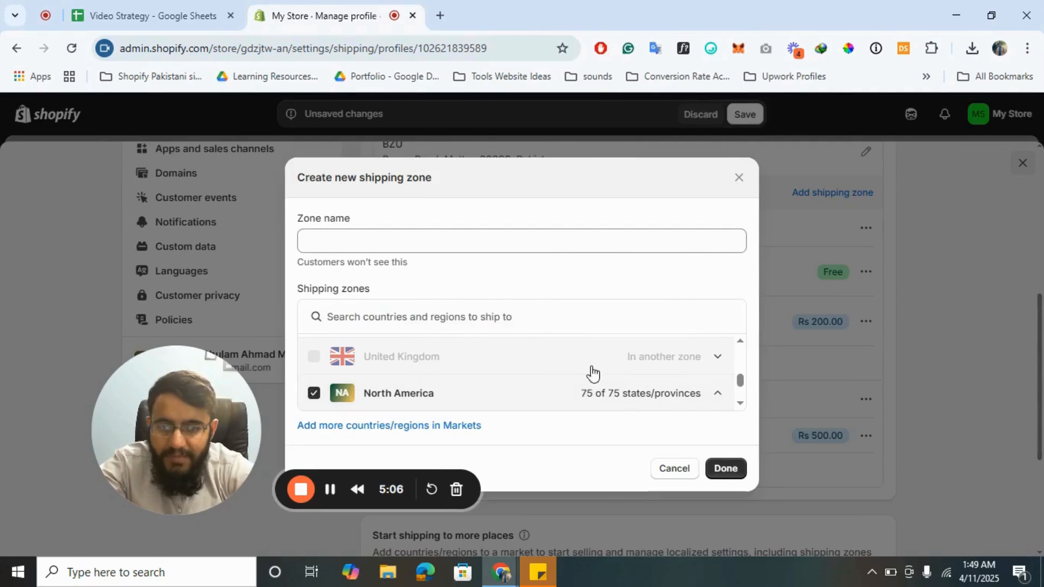
click(717, 394)
scroll(544, 371, down, 2)
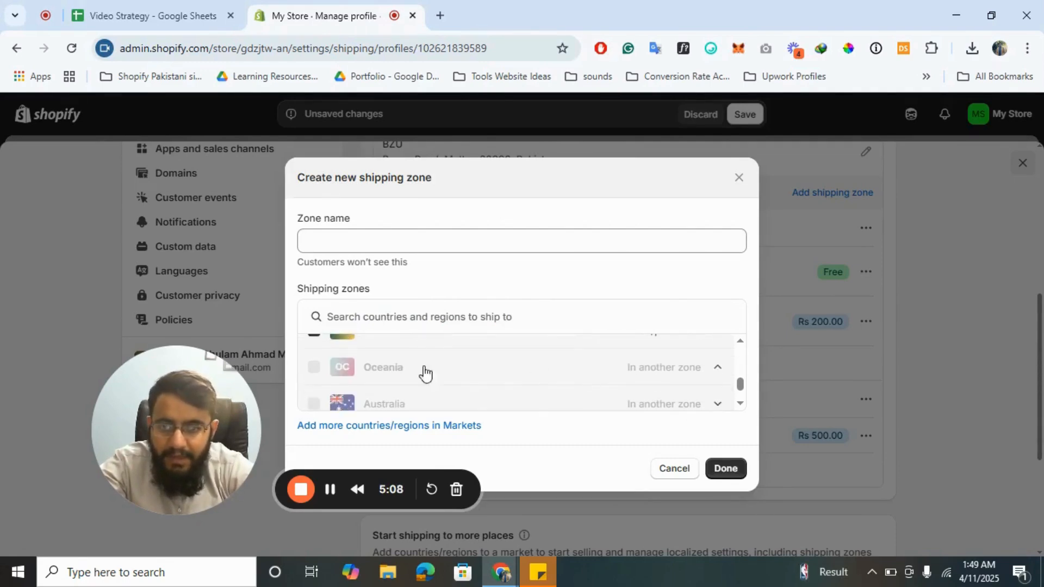
Name the new shipping zone "Zone 3" and create it.
scroll(384, 380, up, 5)
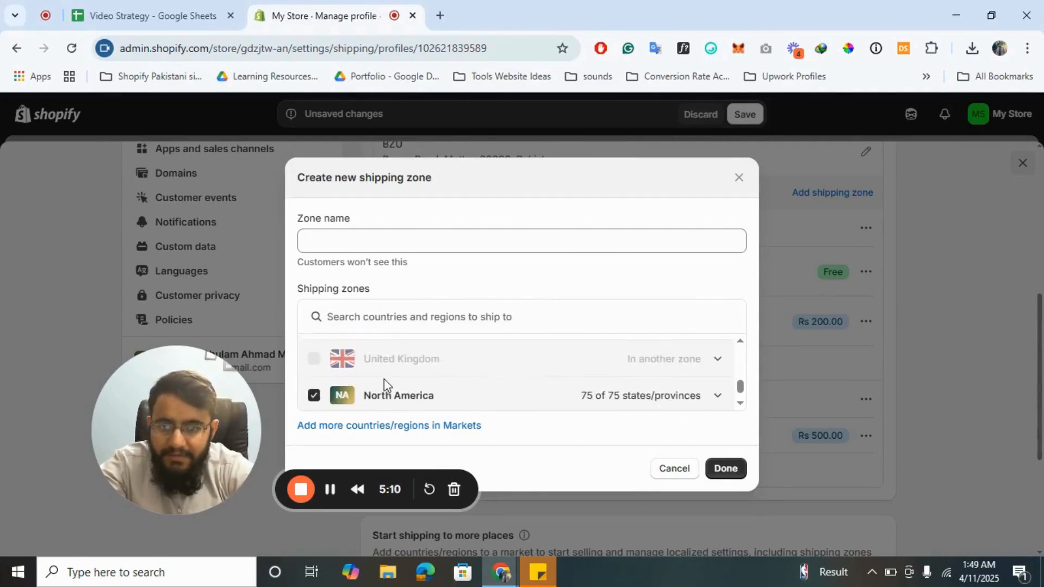
click(410, 232)
text(Zone)
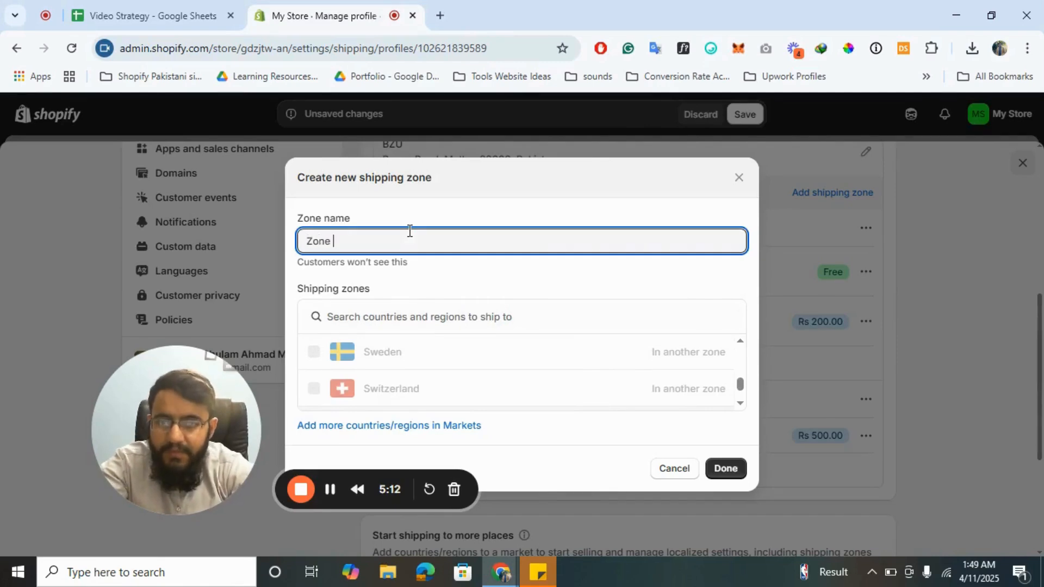
text( 3)
click(726, 468)
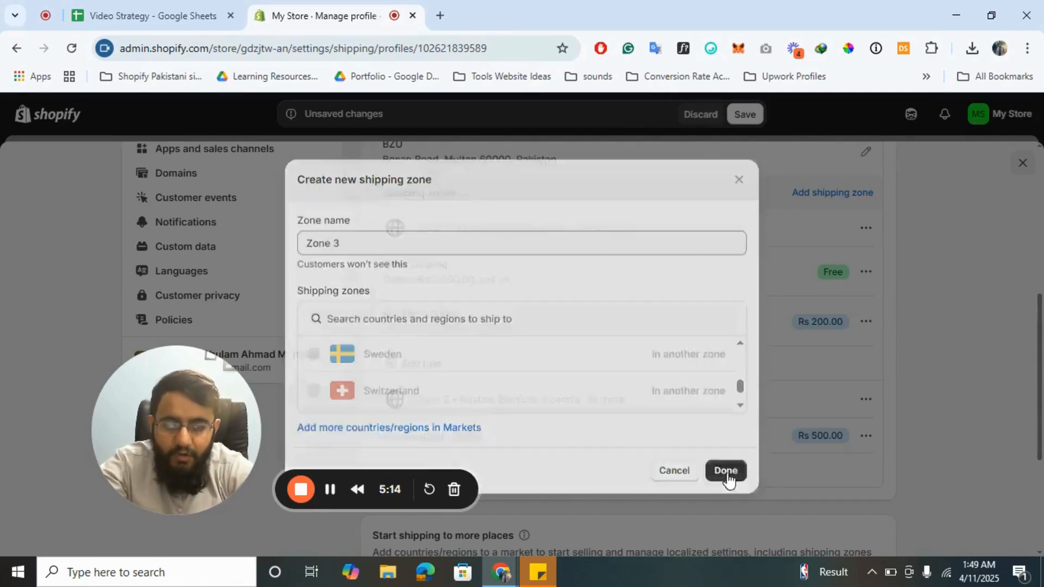
Add a custom flat rate to Zone 3 named "Flat 1000rs Shipping" with a price of Rs 1,000.
scroll(553, 377, down, 3)
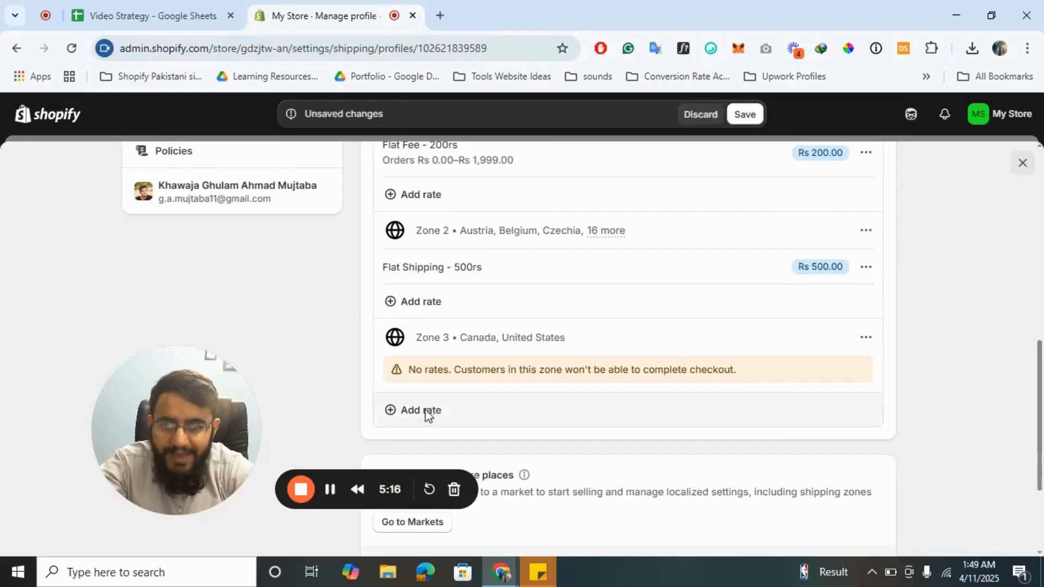
click(427, 411)
click(344, 406)
click(342, 406)
text(1000)
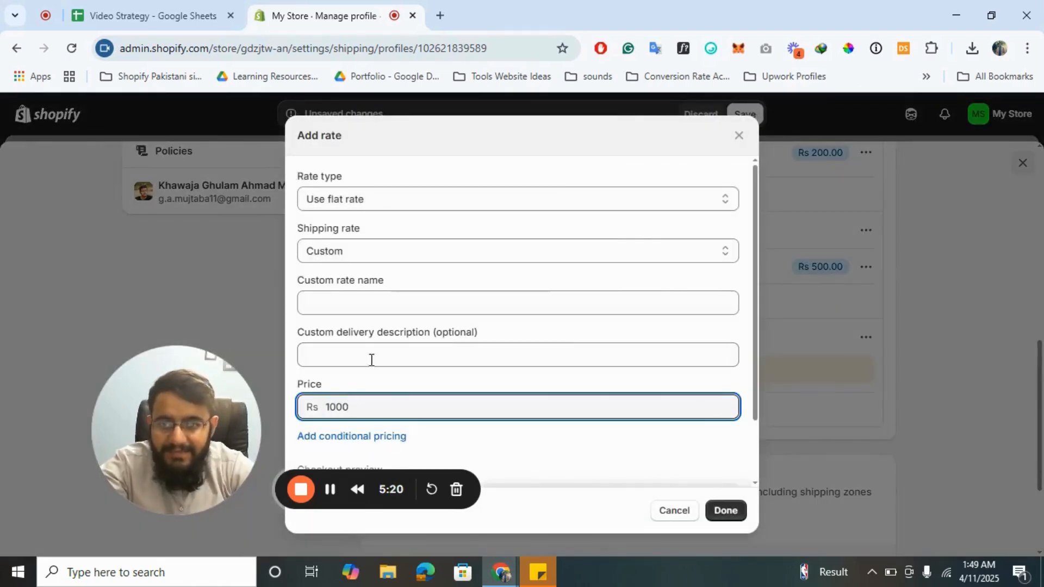
click(353, 303)
text(Flat 1000rs)
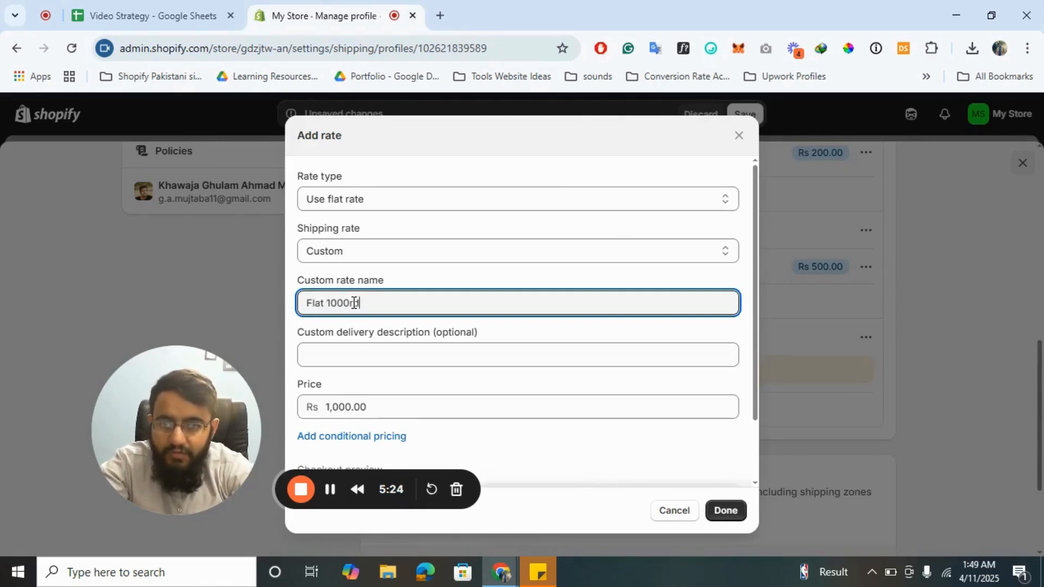
text( Shipping)
scroll(625, 387, down, 1)
click(724, 511)
Review the zones and rates in the general shipping profile and save its changes.
scroll(851, 337, down, 3)
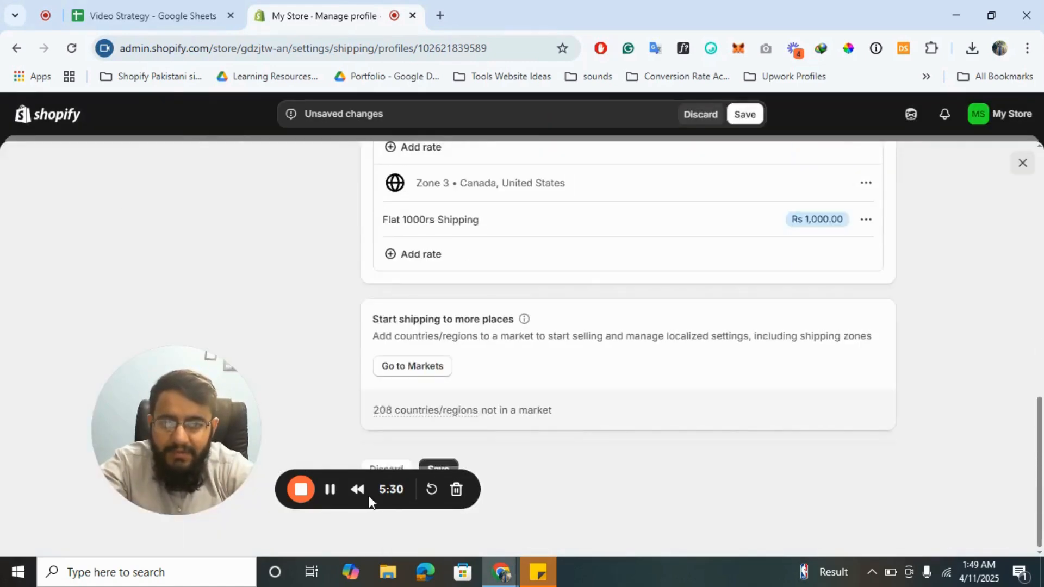
drag(204, 417, 81, 419)
scroll(714, 239, up, 5)
scroll(714, 240, up, 5)
scroll(714, 240, down, 10)
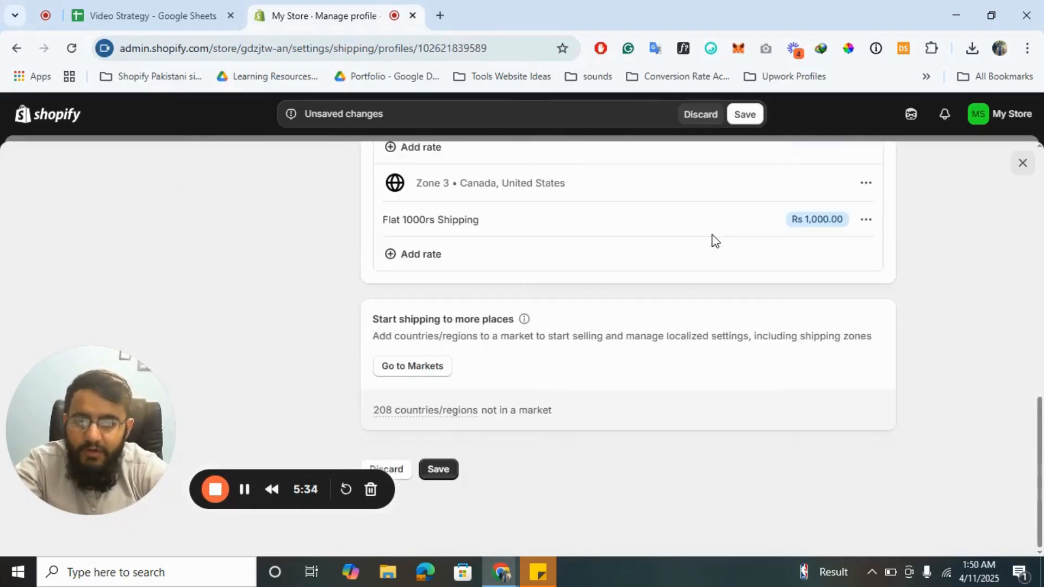
click(748, 114)
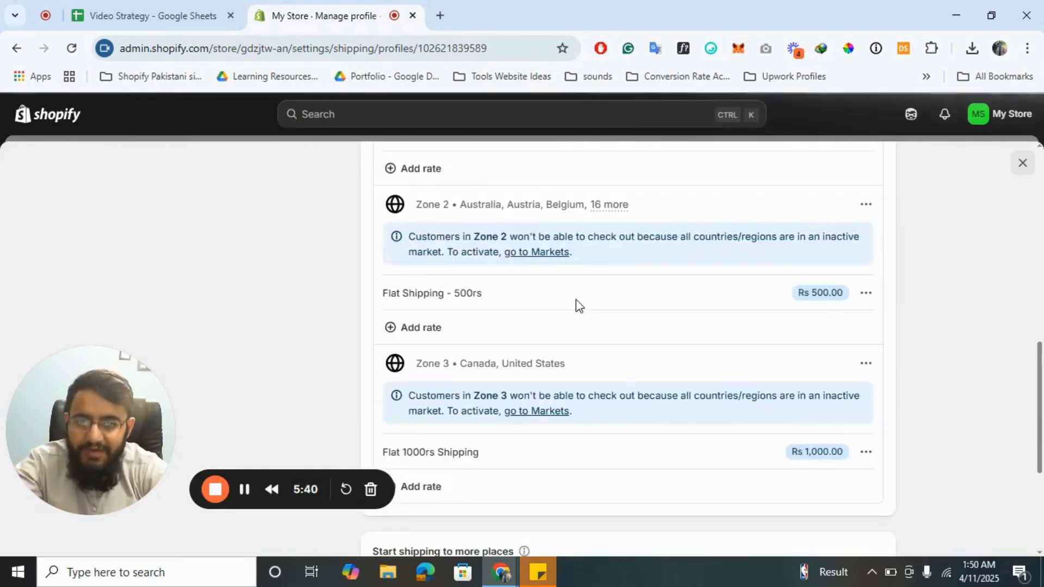
Open the store's Markets settings from the shipping profile.
scroll(576, 299, up, 8)
scroll(576, 299, down, 12)
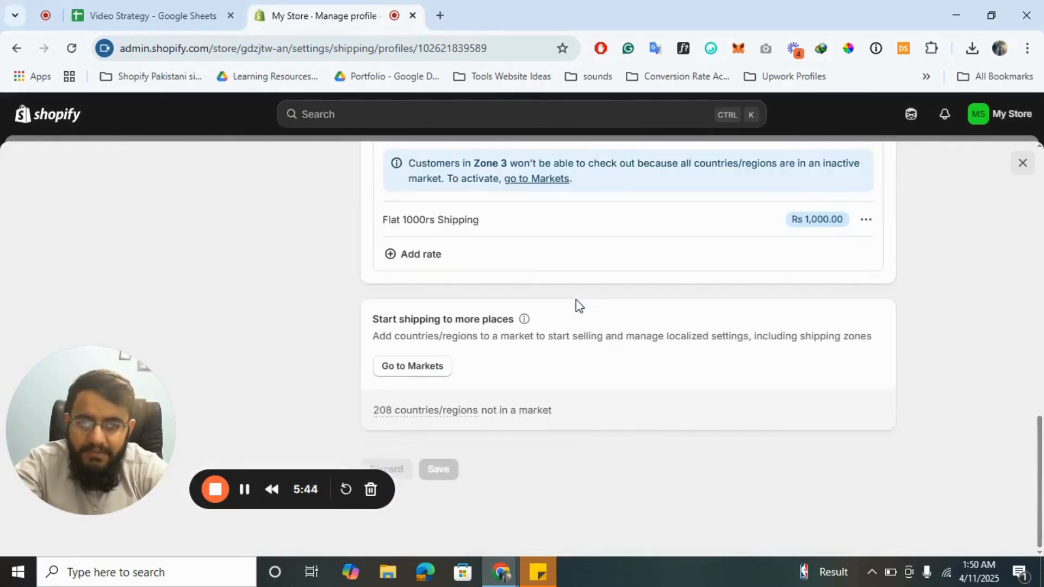
click(416, 373)
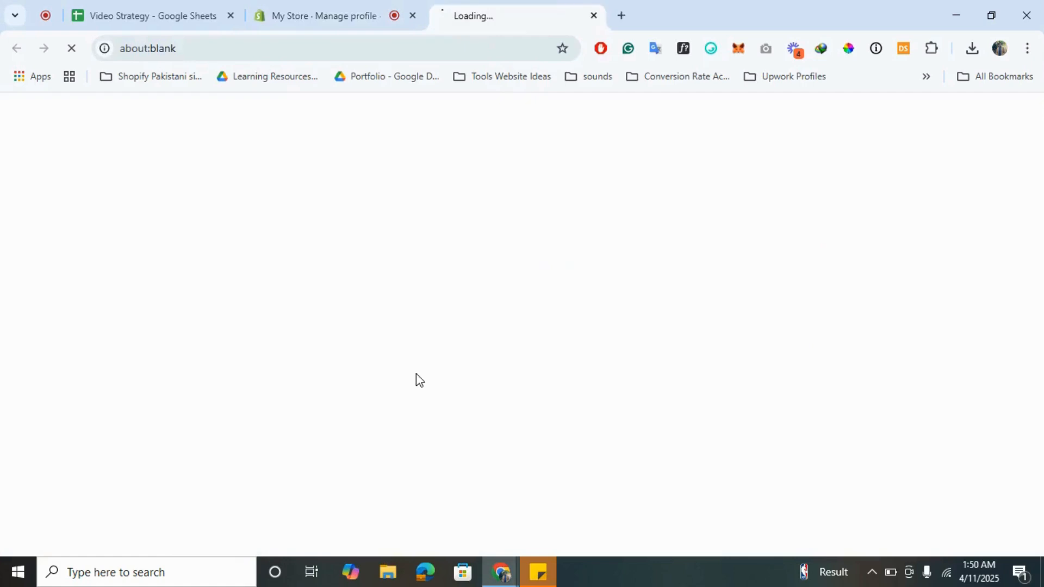
click(344, 8)
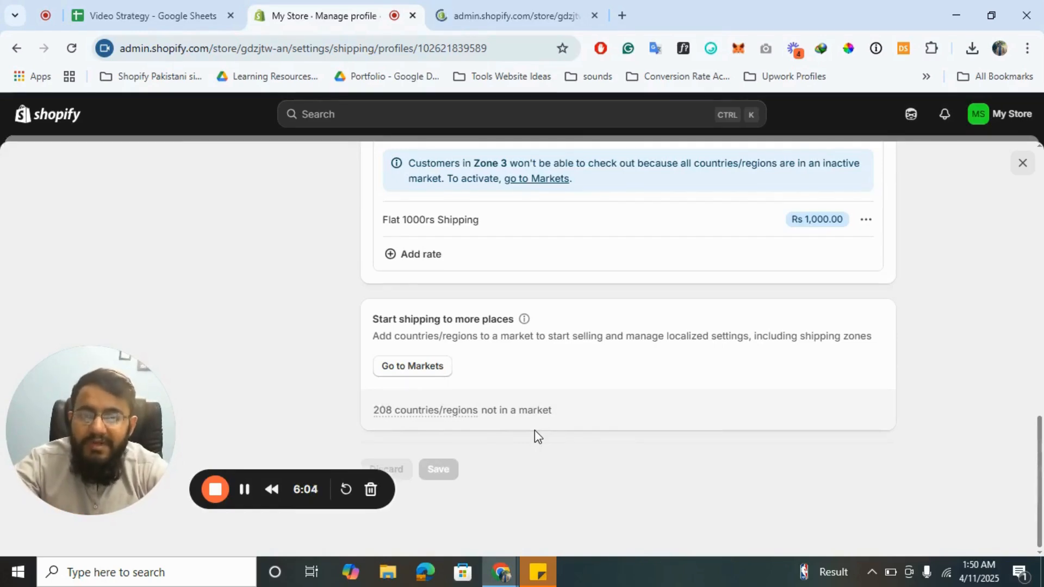
click(509, 5)
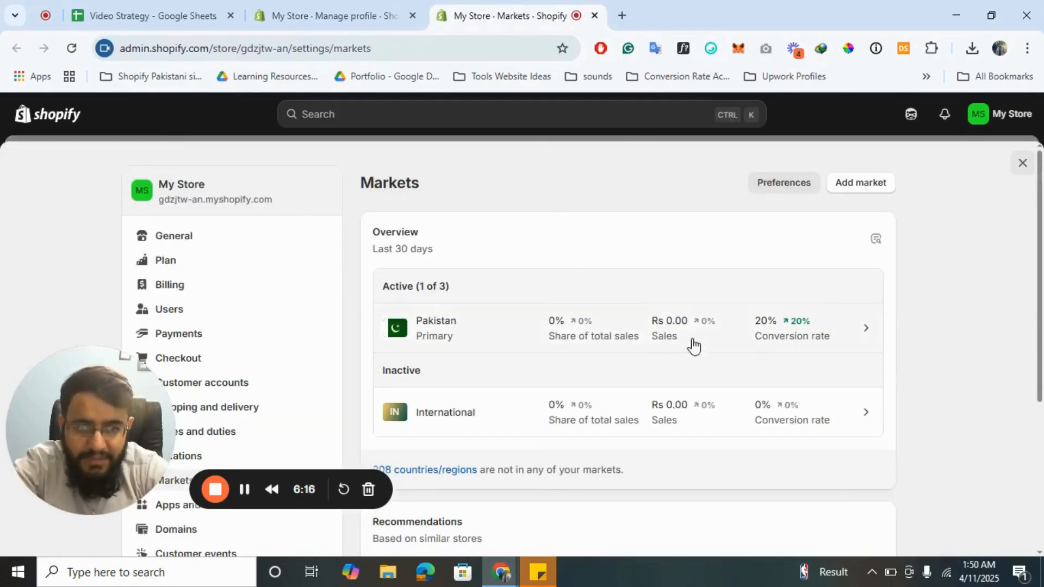
Open the International market and examine the countries and rates covered by its shipping settings.
scroll(618, 390, down, 1)
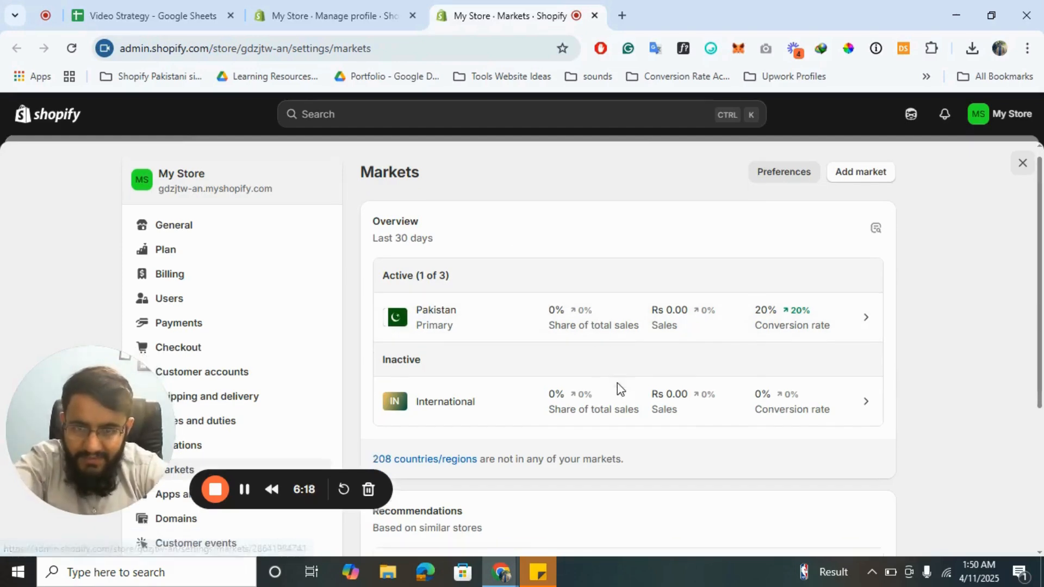
click(475, 389)
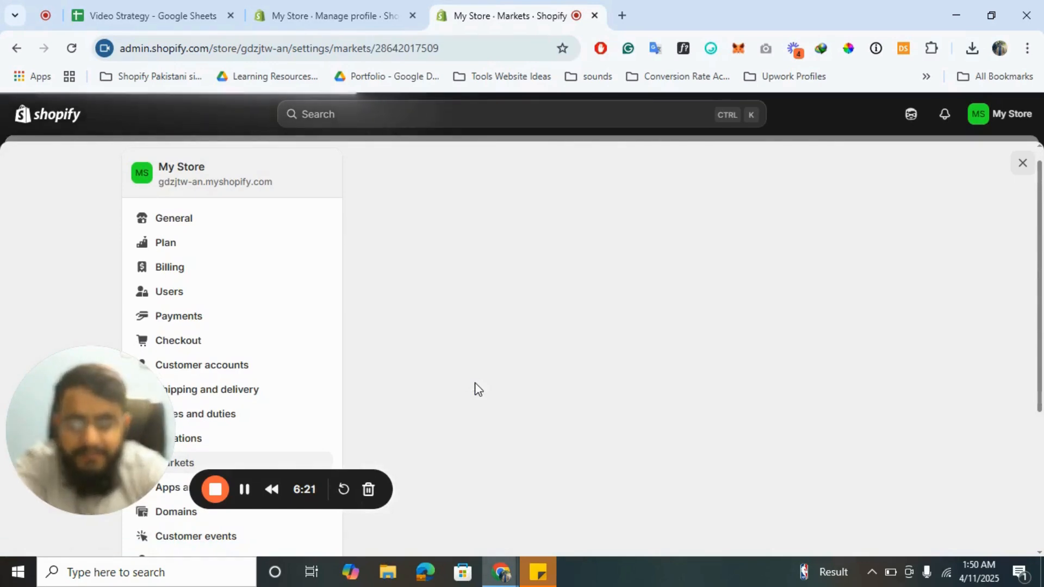
scroll(722, 313, down, 1)
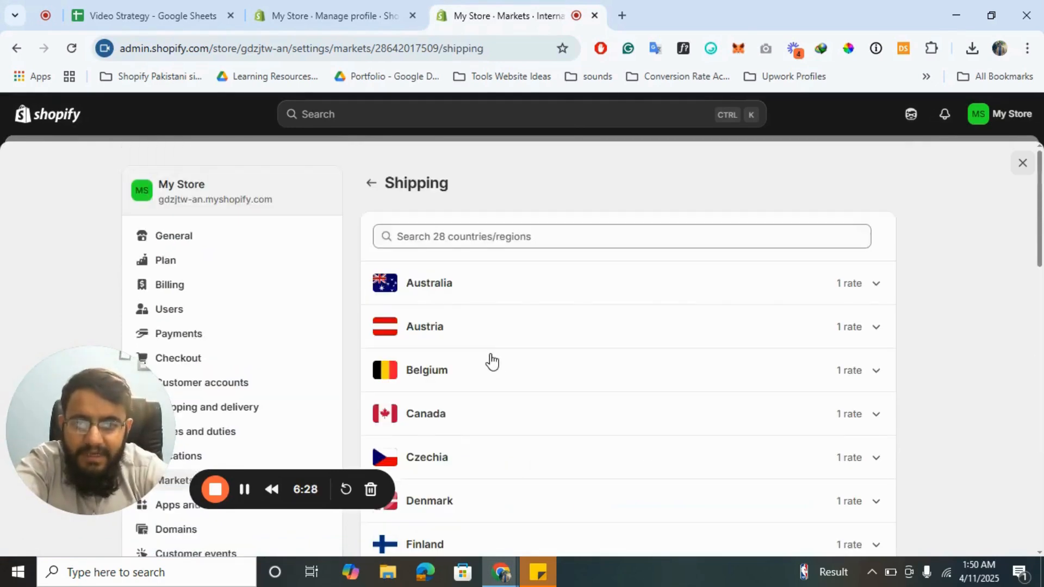
scroll(492, 360, down, 14)
scroll(492, 361, up, 4)
scroll(492, 360, up, 10)
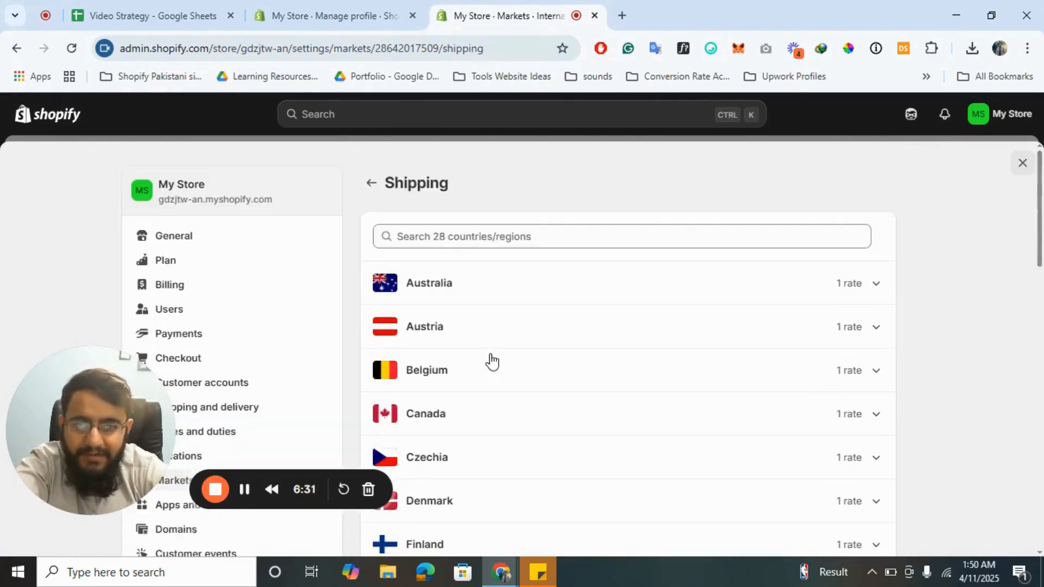
click(367, 181)
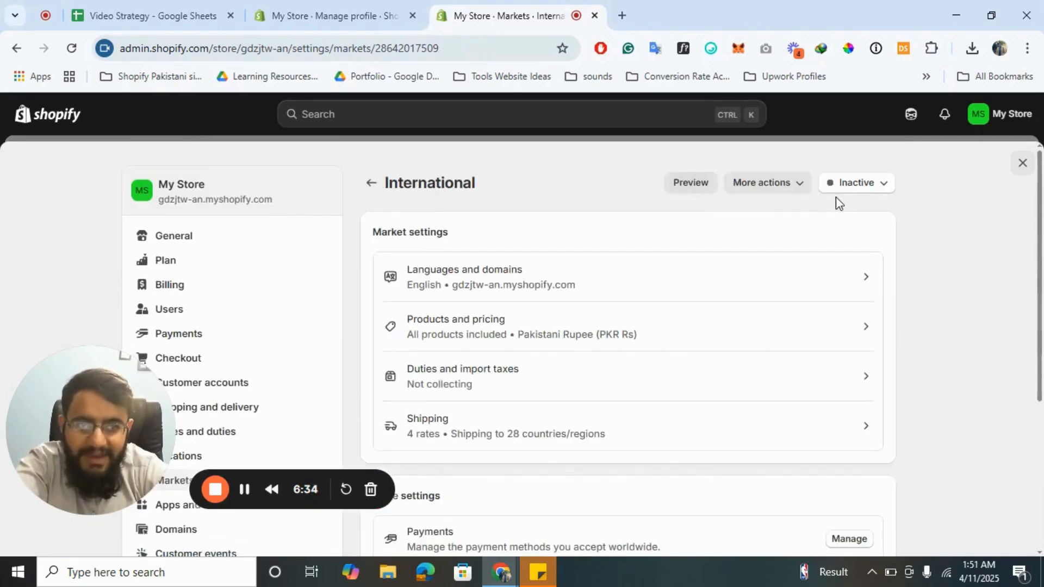
Set the International market's status to Active and save the change.
click(854, 184)
click(778, 215)
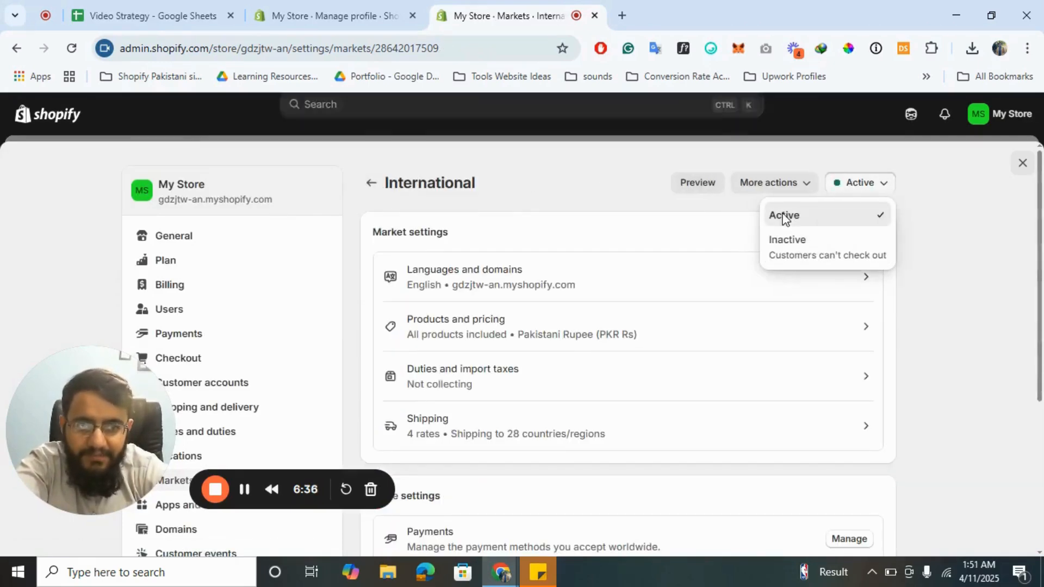
click(745, 115)
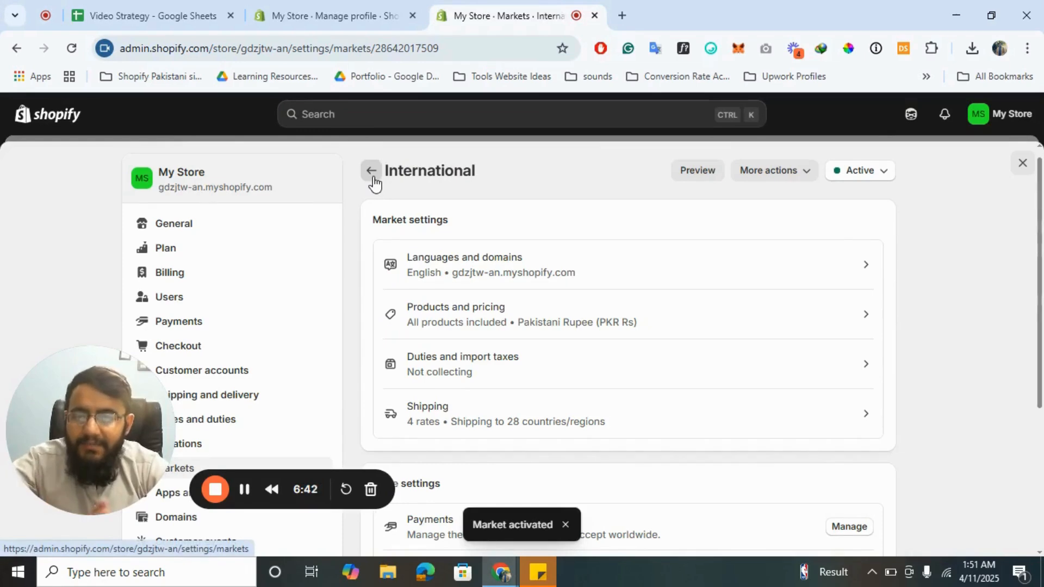
Return to the Markets overview and examine which markets are active.
click(373, 178)
scroll(550, 373, down, 2)
scroll(550, 373, down, 2)
scroll(549, 373, up, 4)
scroll(337, 328, down, 2)
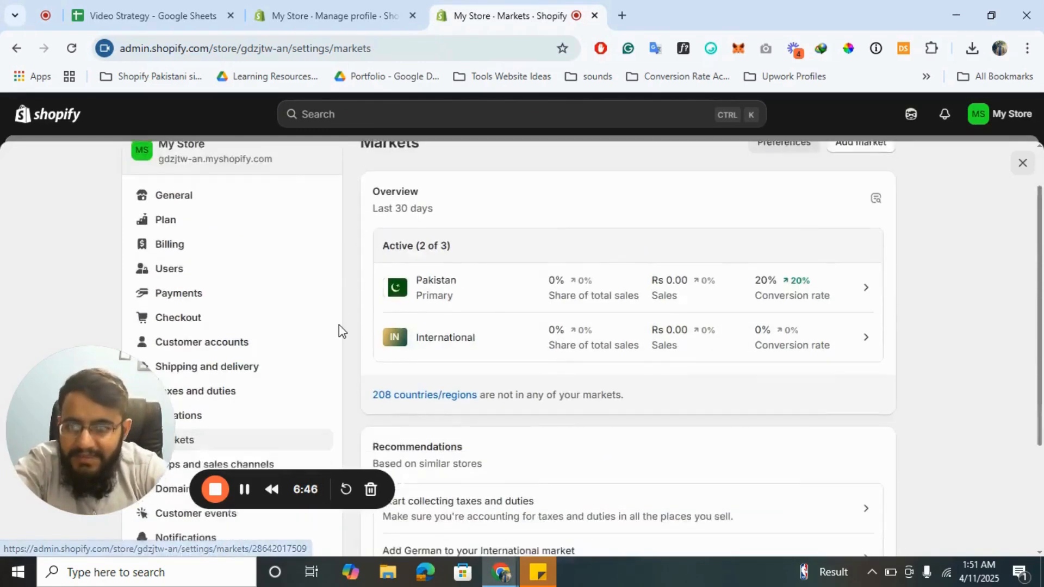
Go to the Shipping and delivery settings and start a custom shipping profile named "Fragile Products".
click(212, 317)
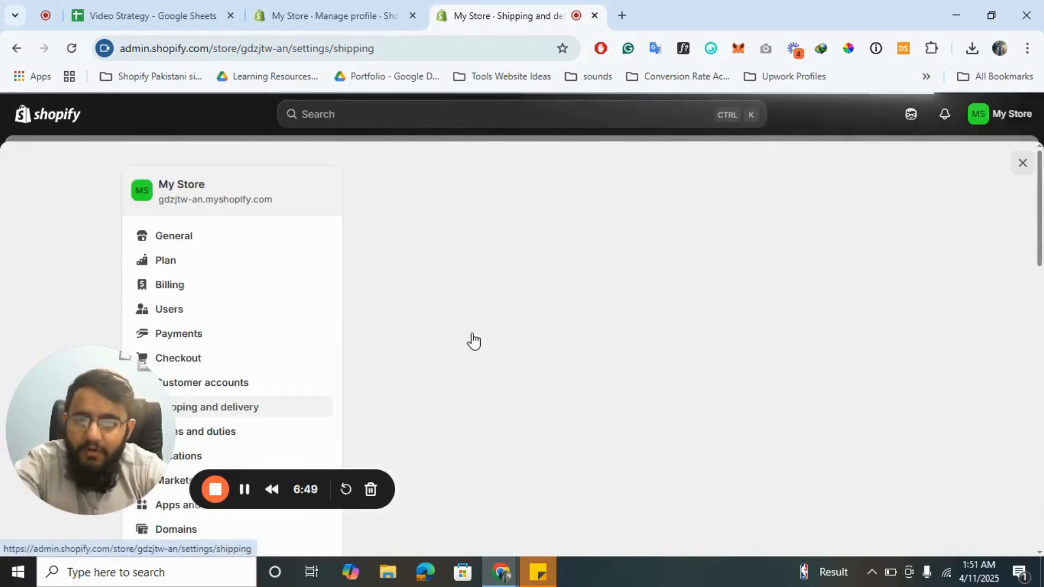
scroll(472, 339, down, 3)
scroll(472, 339, down, 9)
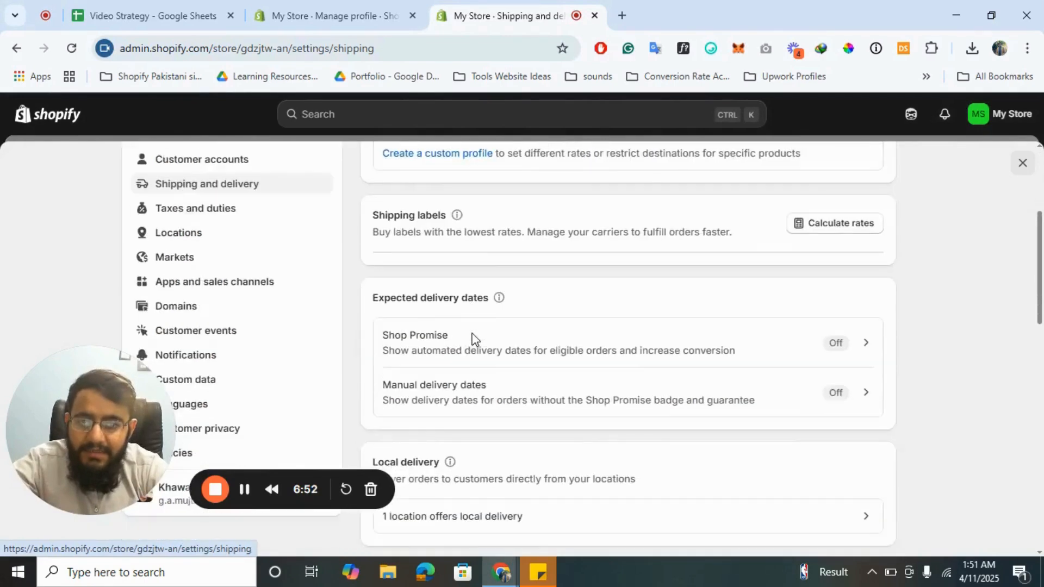
scroll(472, 339, up, 12)
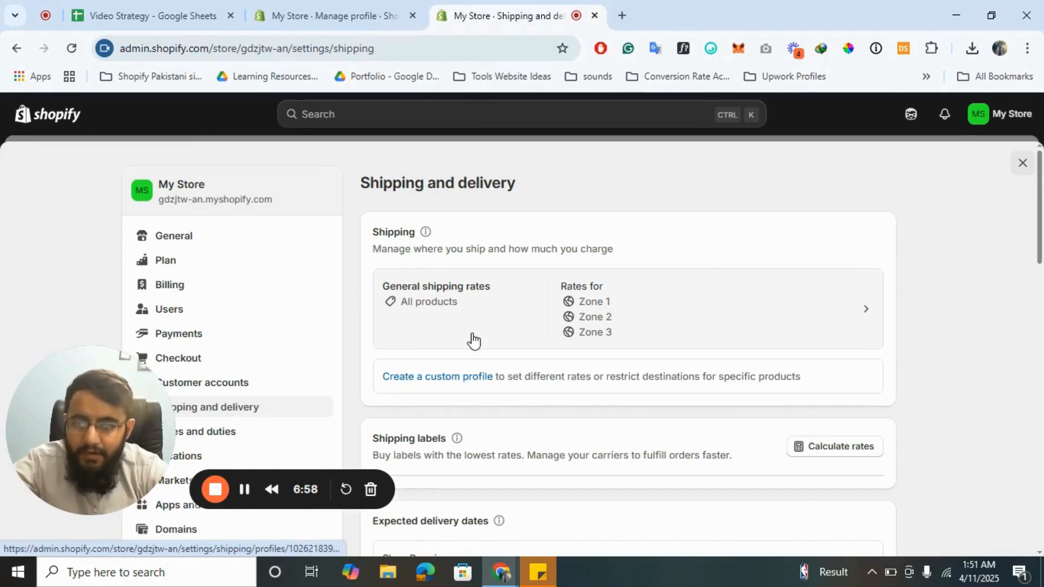
click(455, 377)
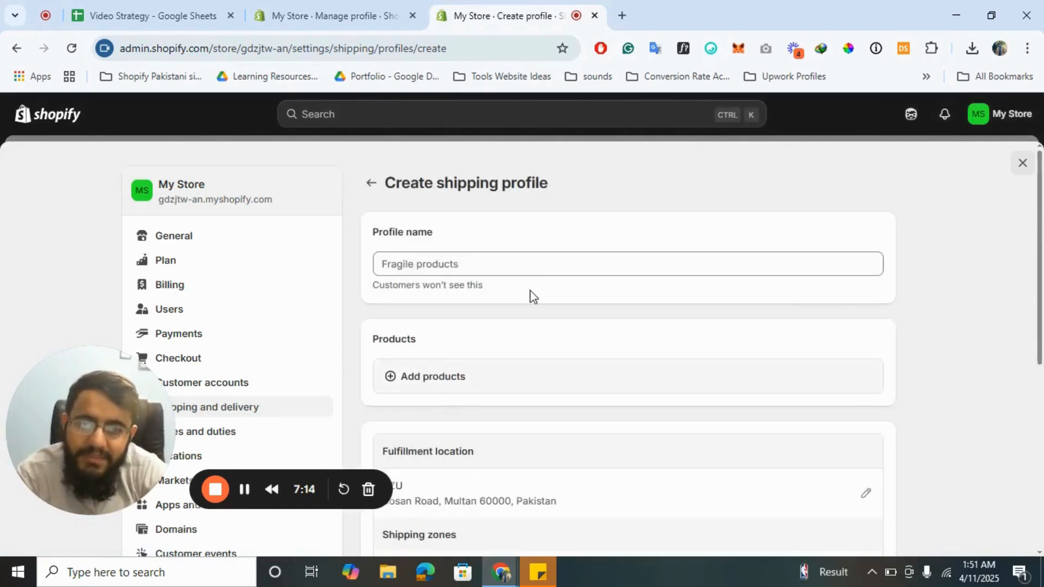
click(445, 256)
text(Fragile Products)
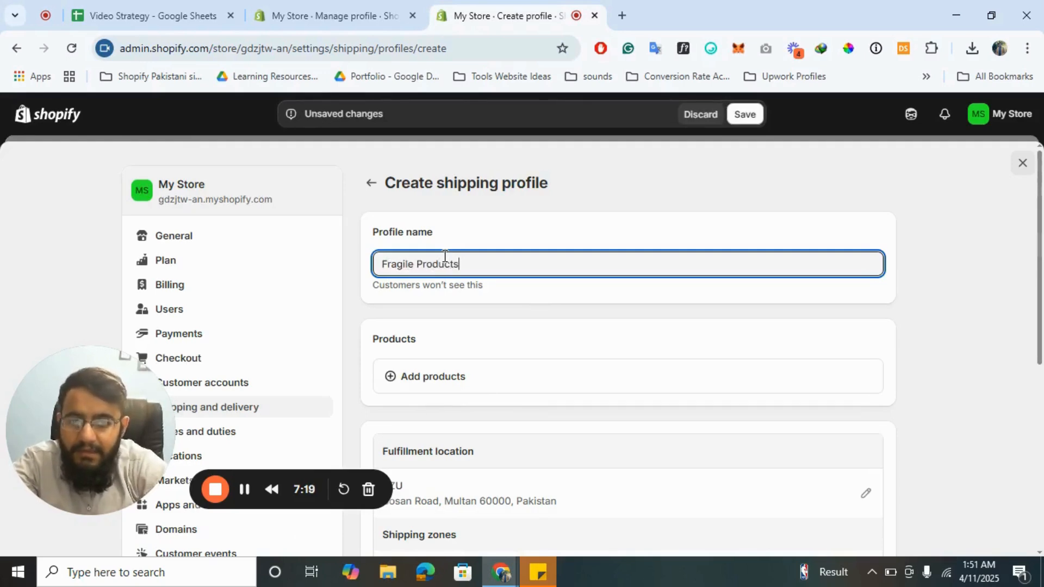
Add "Test Product 2" to the Fragile Products shipping profile and go to its shipping zones.
click(393, 380)
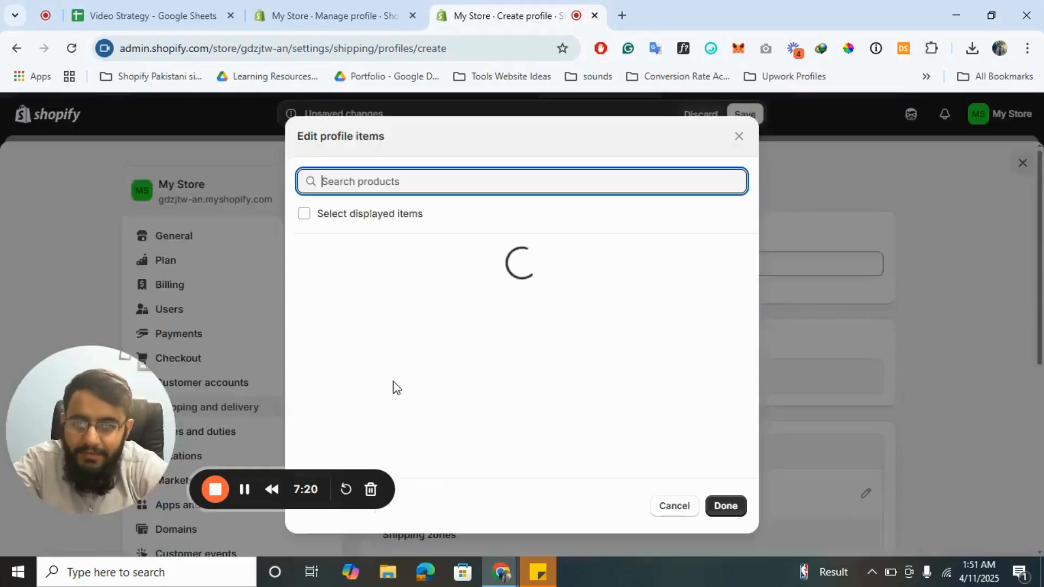
click(335, 298)
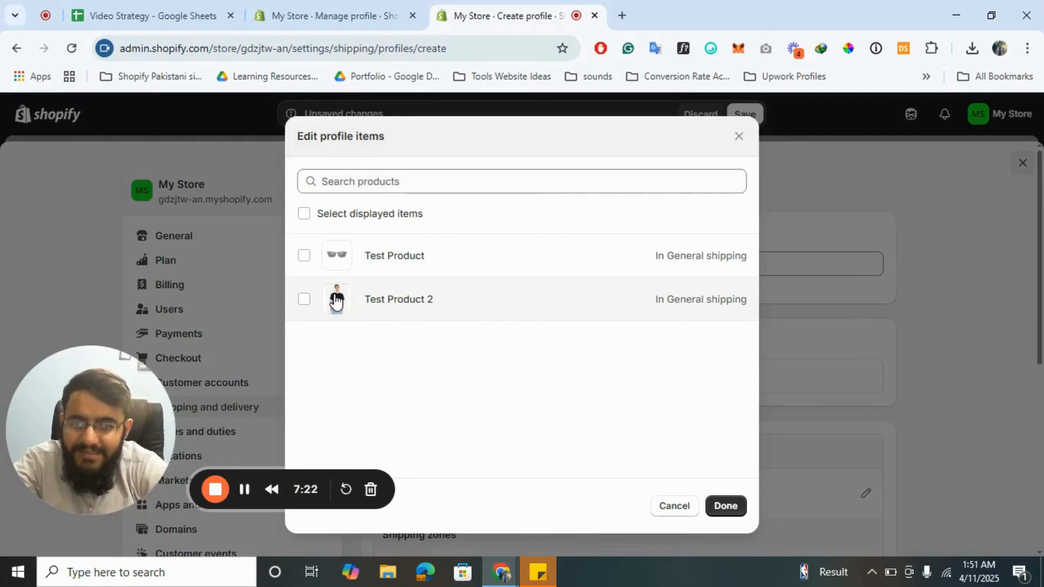
click(726, 506)
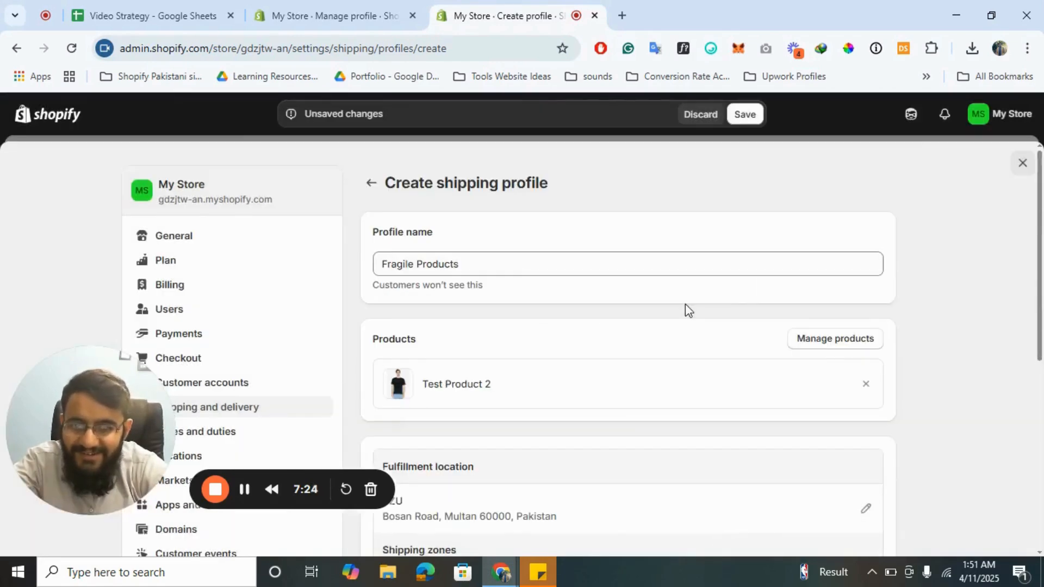
scroll(685, 307, down, 3)
scroll(685, 310, down, 2)
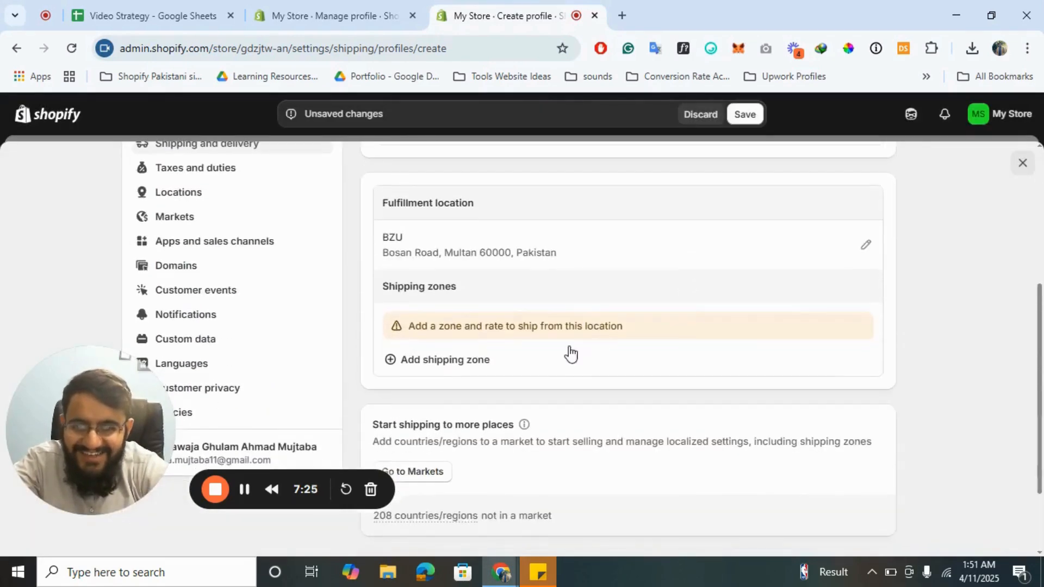
Create a shipping zone named "Zone 1" covering all of Asia in the Fragile Products profile.
click(472, 358)
click(314, 354)
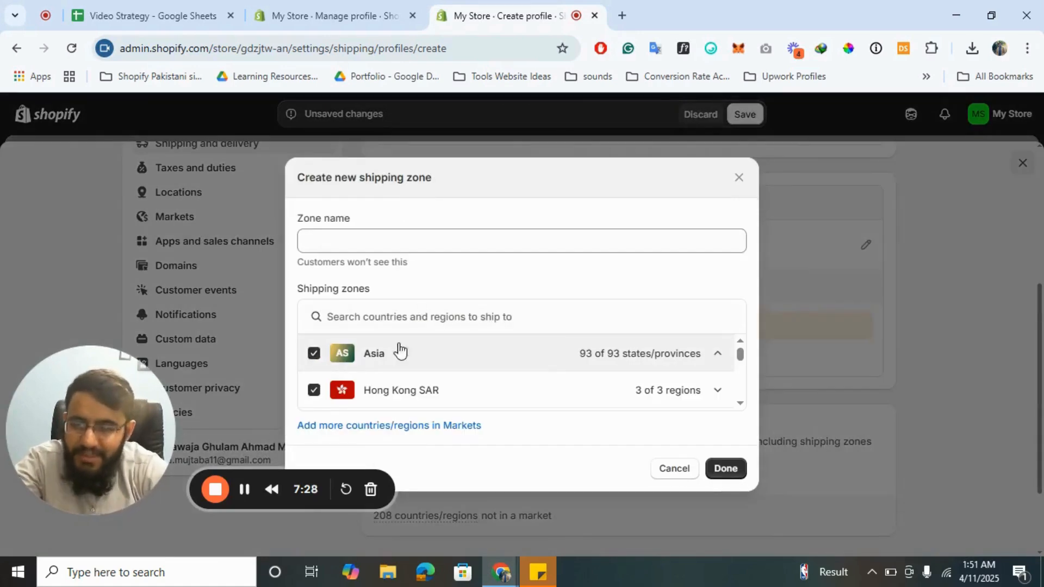
click(425, 238)
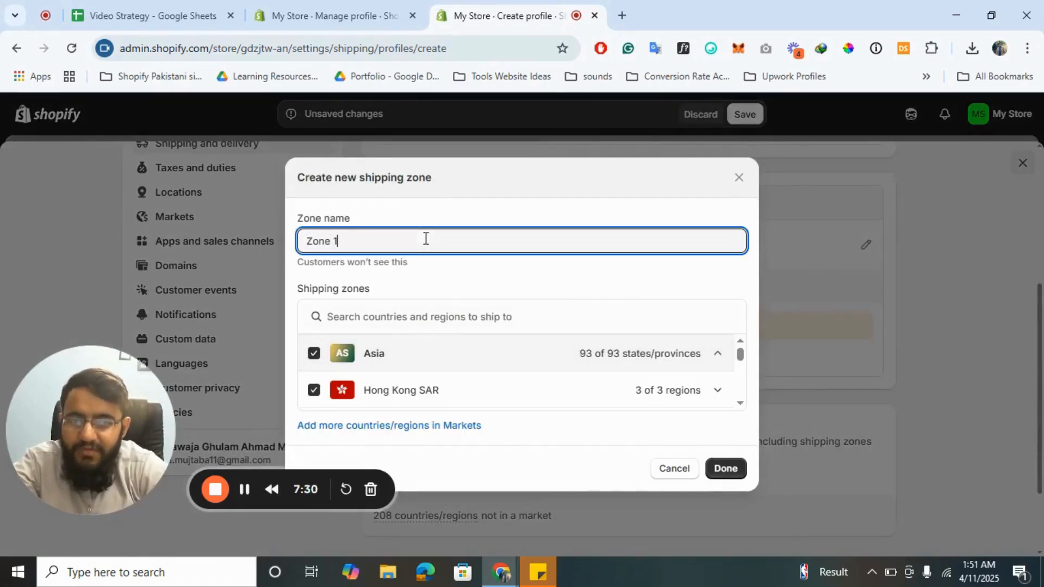
text(Zone 1)
click(726, 468)
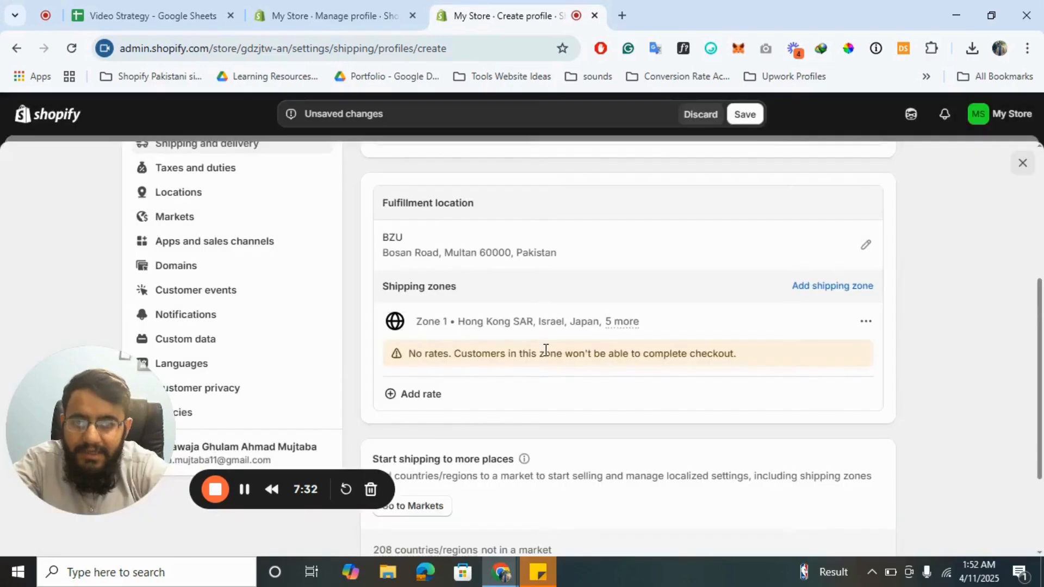
Open a new rate for Zone 1, close it without entering anything, and leave the custom profile unsaved.
click(422, 397)
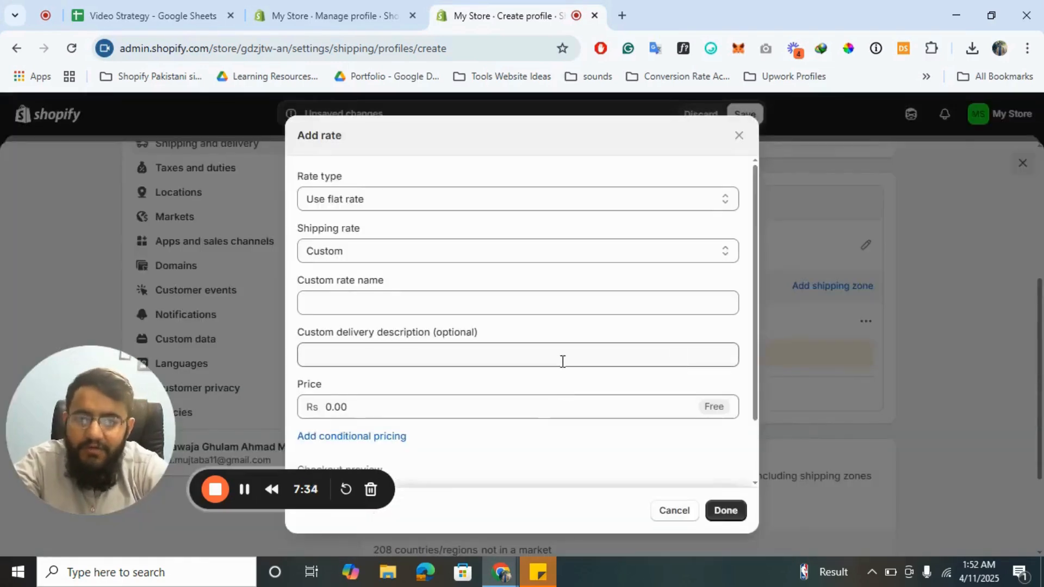
click(739, 136)
scroll(714, 321, down, 2)
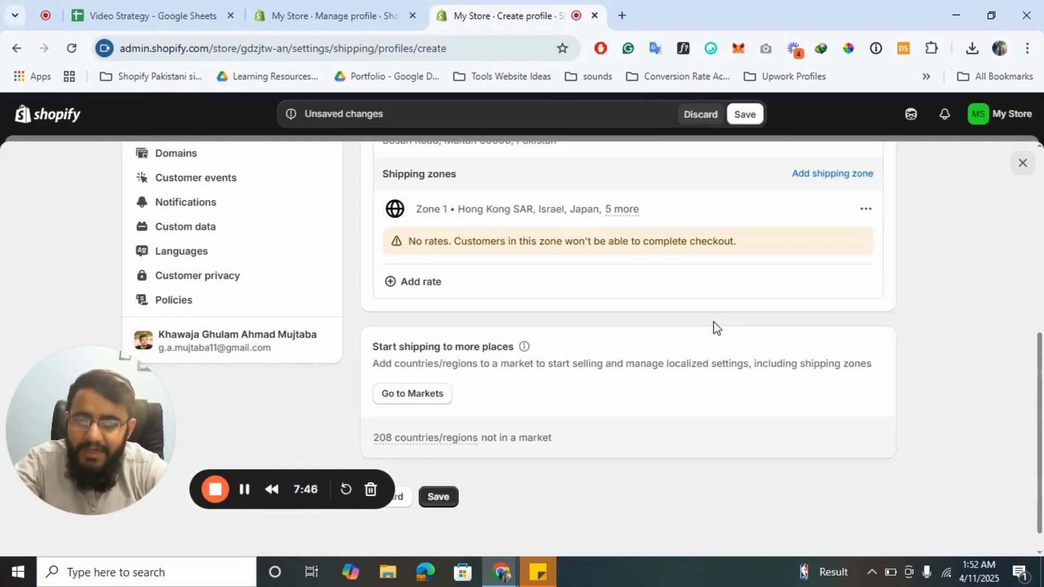
scroll(714, 321, up, 6)
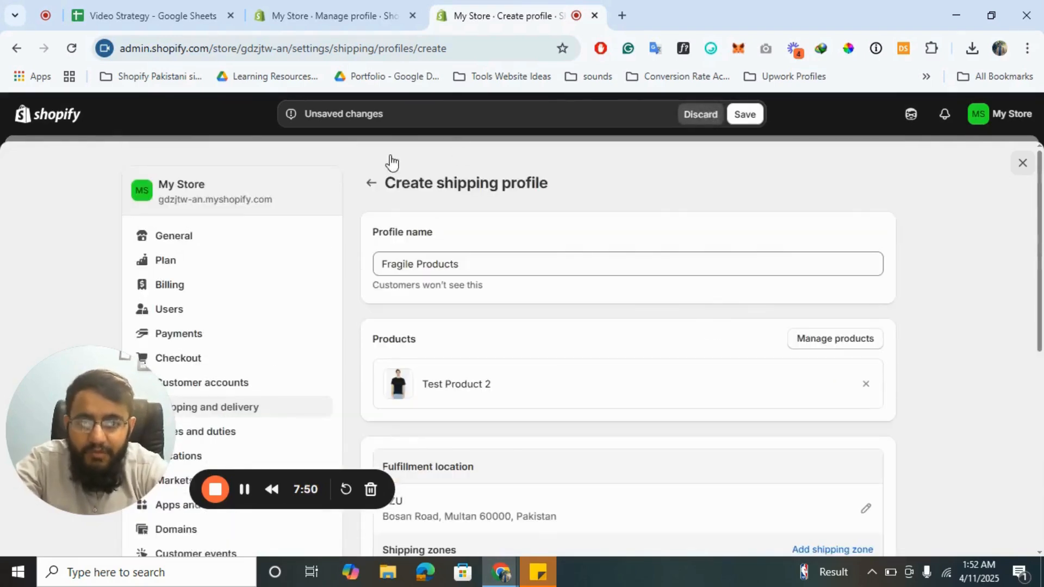
click(370, 170)
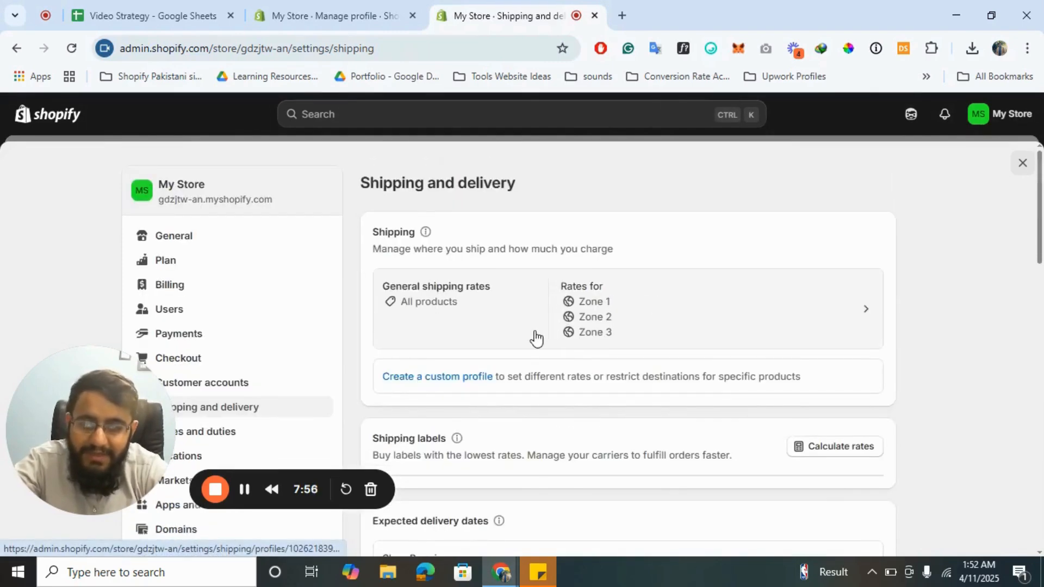
Leave the store settings, open the online storefront in a new tab, and accept its cookies.
click(1023, 163)
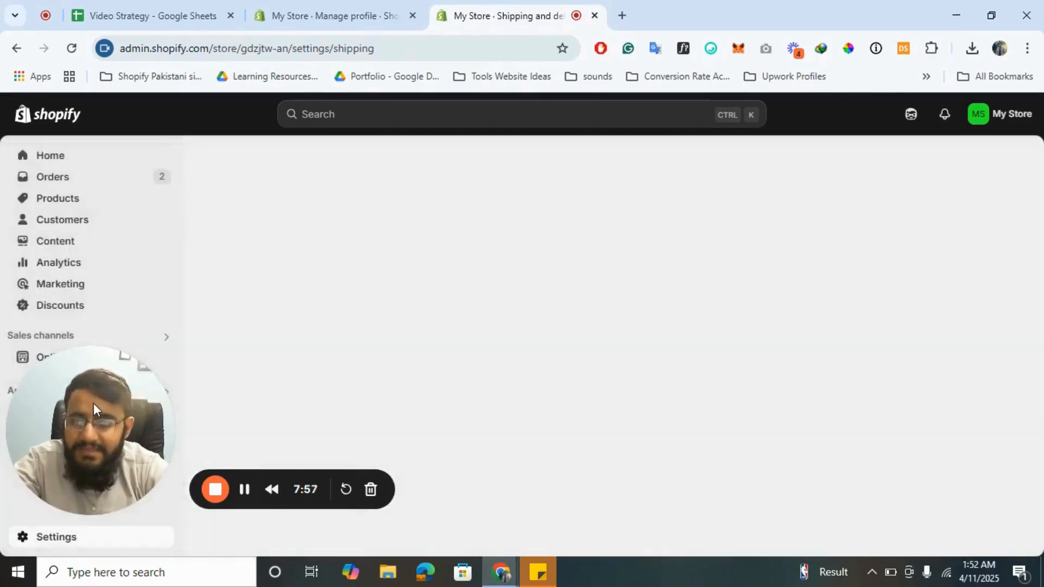
drag(94, 404, 618, 399)
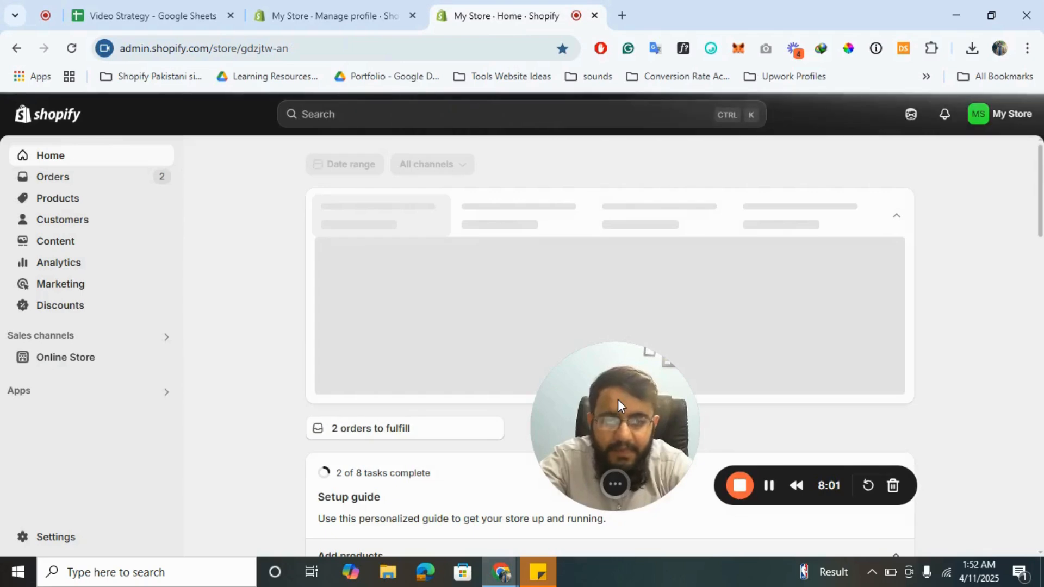
click(164, 357)
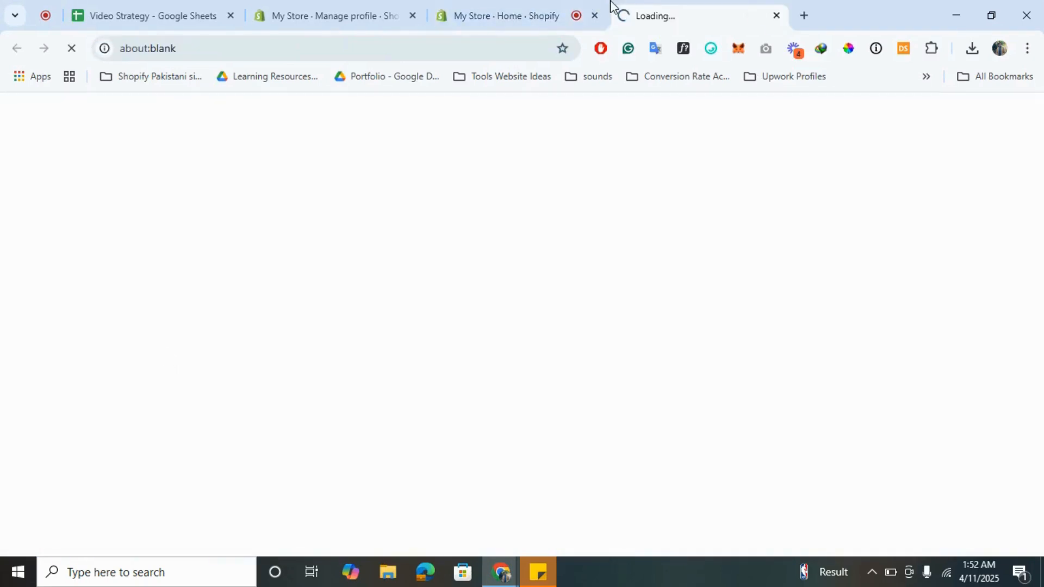
click(531, 11)
click(713, 5)
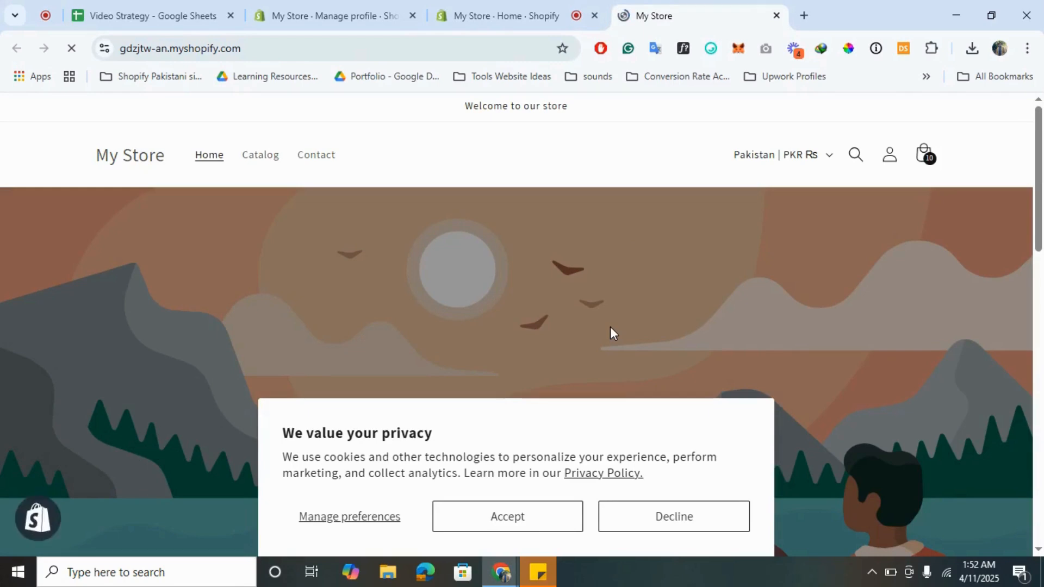
scroll(610, 327, down, 1)
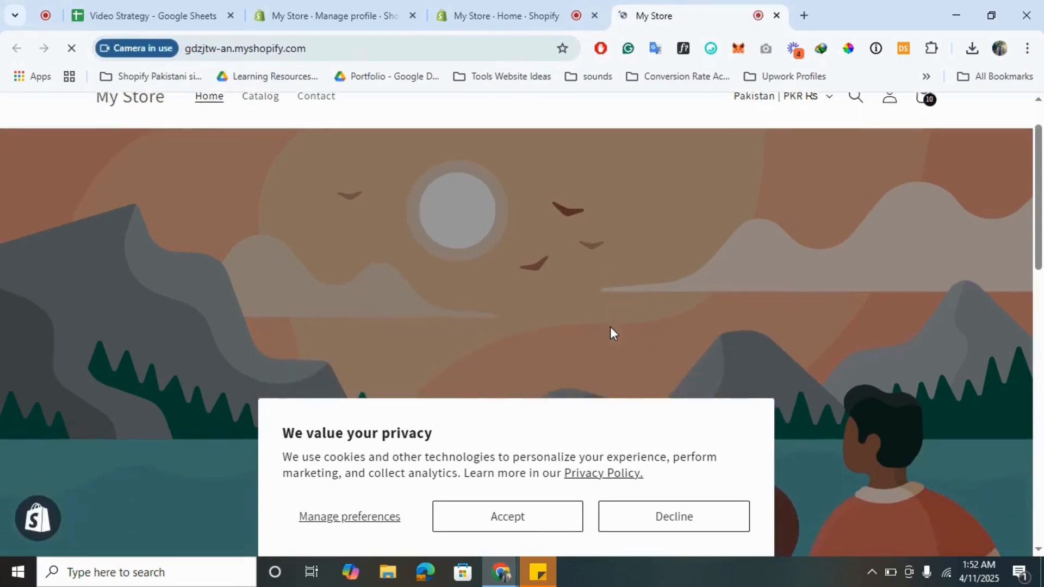
click(520, 519)
scroll(698, 305, down, 5)
scroll(698, 301, up, 6)
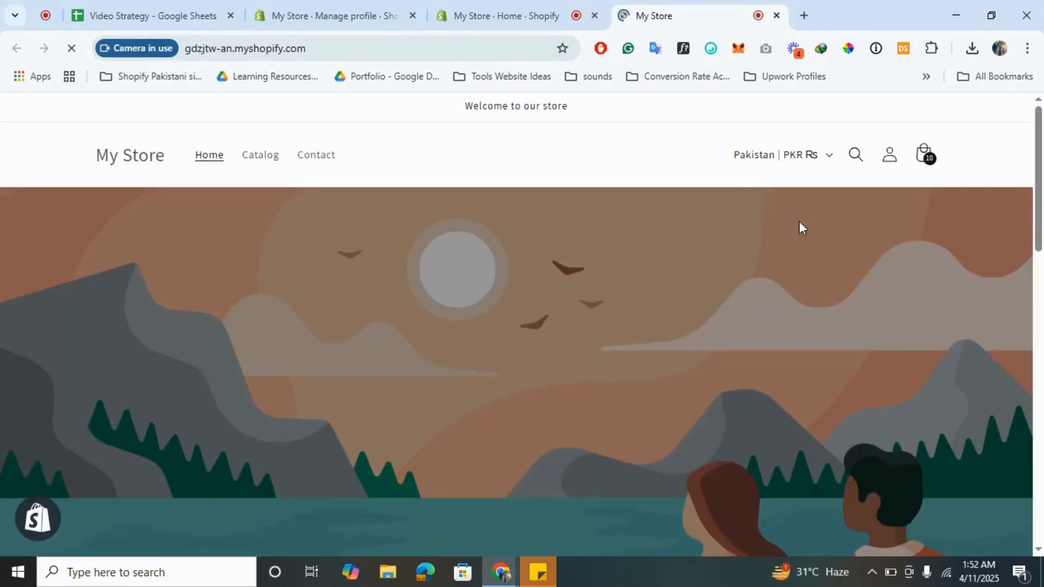
Check out the cart of 10 Test Product units and examine the shipping method and cost for Pakistan.
click(924, 155)
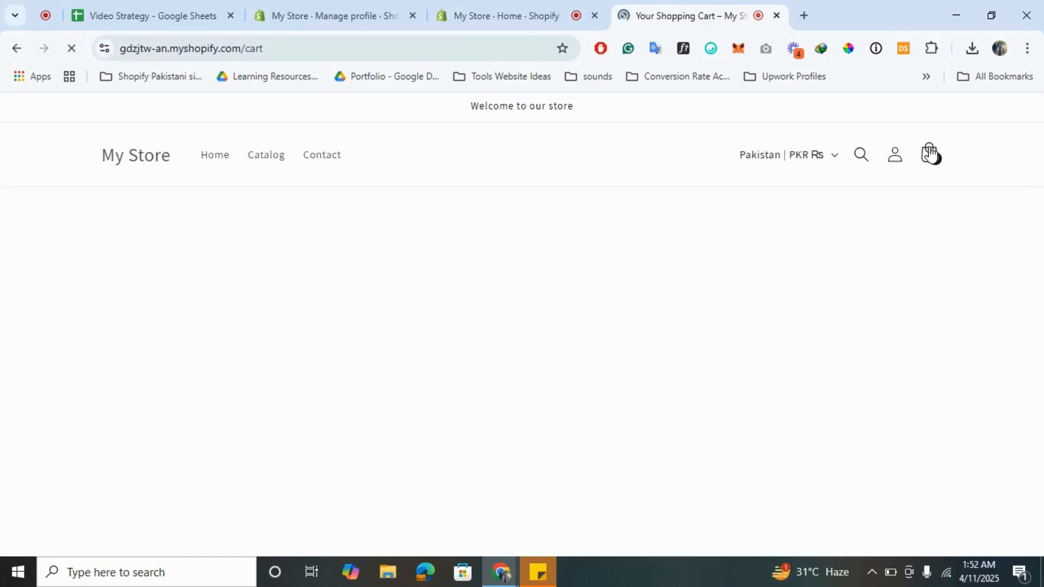
scroll(580, 281, down, 1)
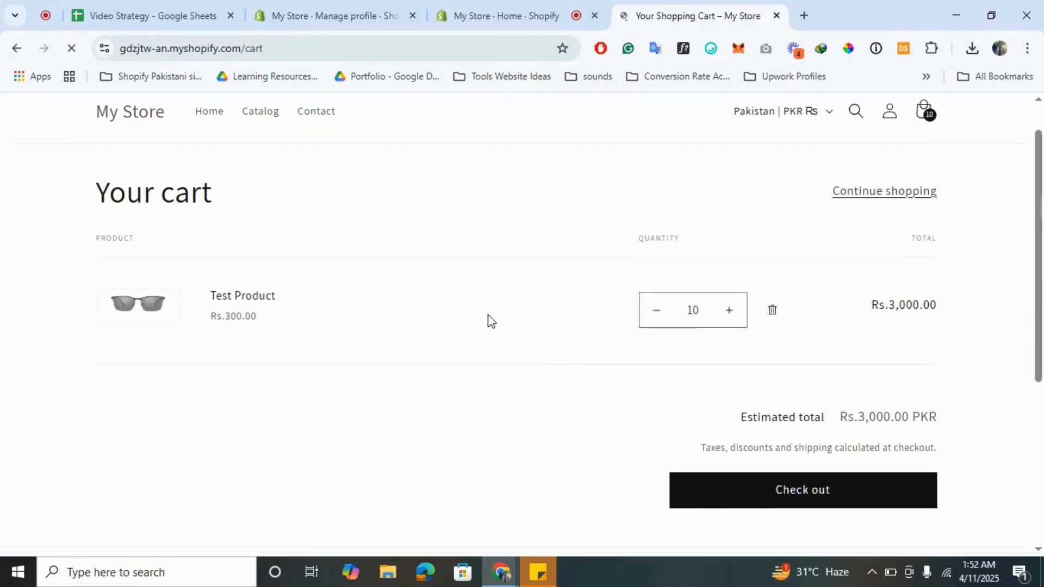
scroll(485, 315, down, 1)
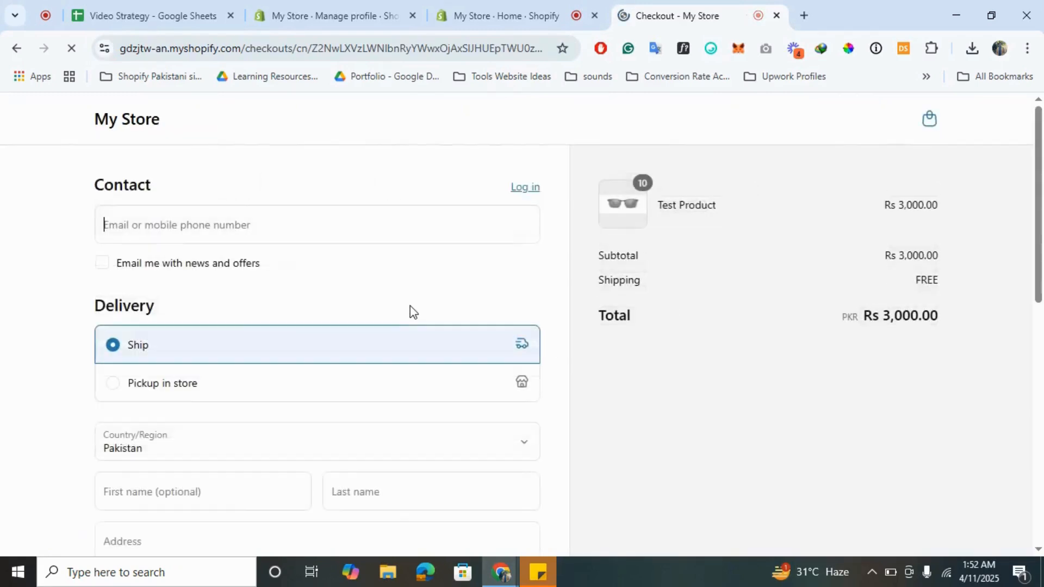
scroll(410, 305, down, 1)
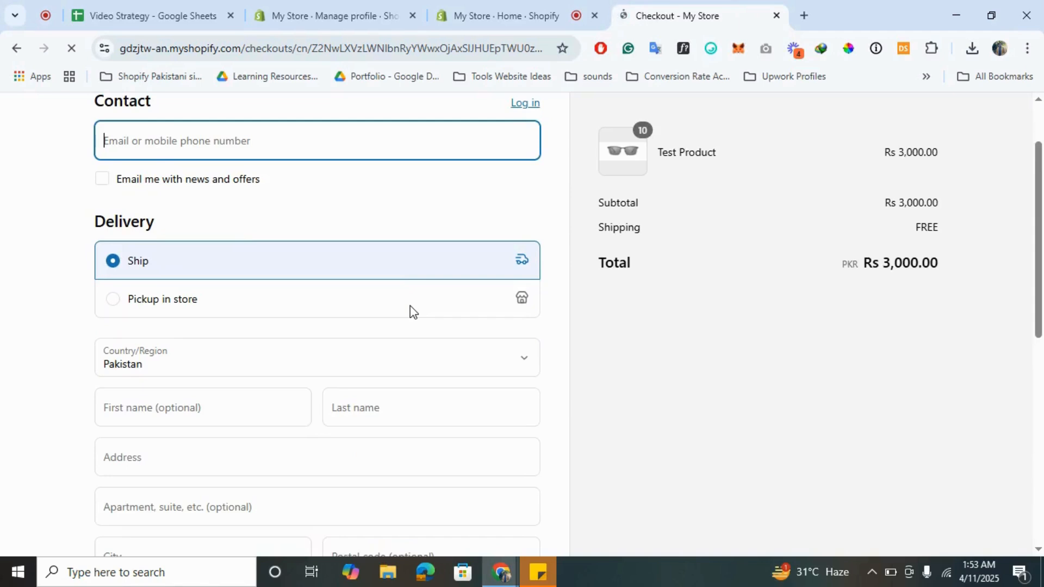
scroll(410, 305, down, 2)
scroll(317, 462, down, 2)
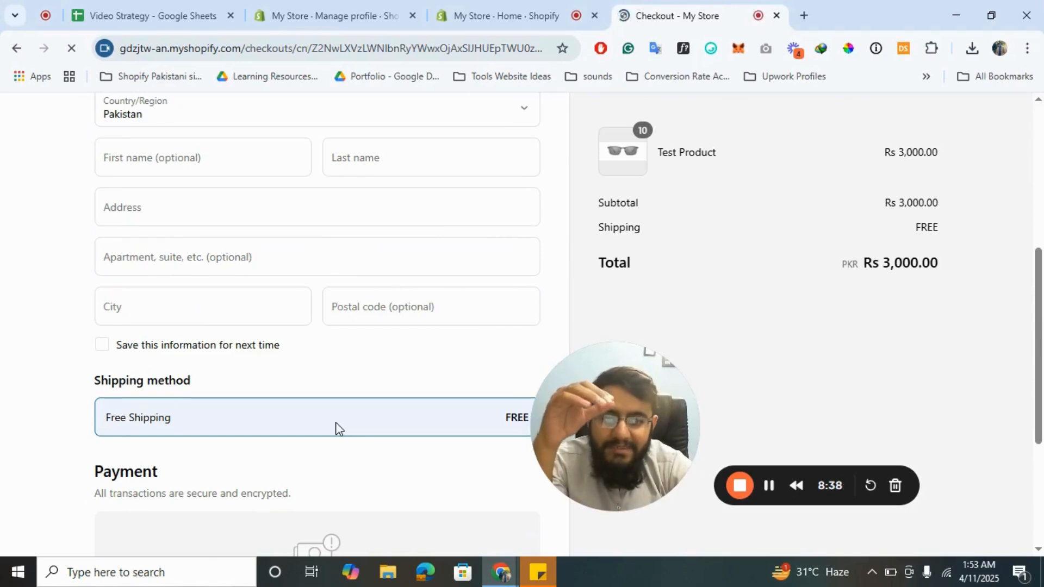
scroll(336, 424, up, 5)
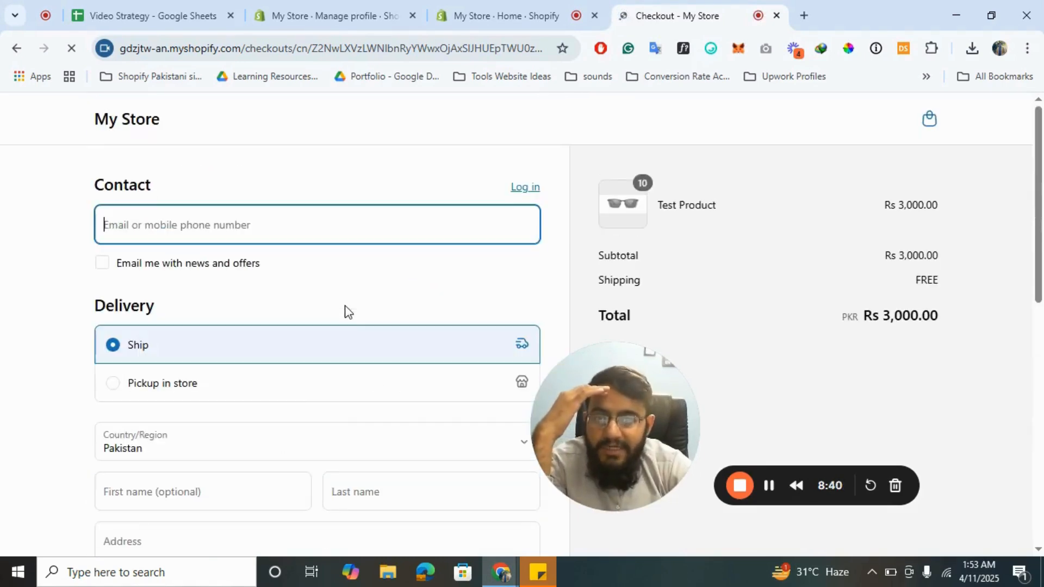
Return to the storefront cart, set Test Product's quantity to 3, and proceed to checkout.
click(130, 124)
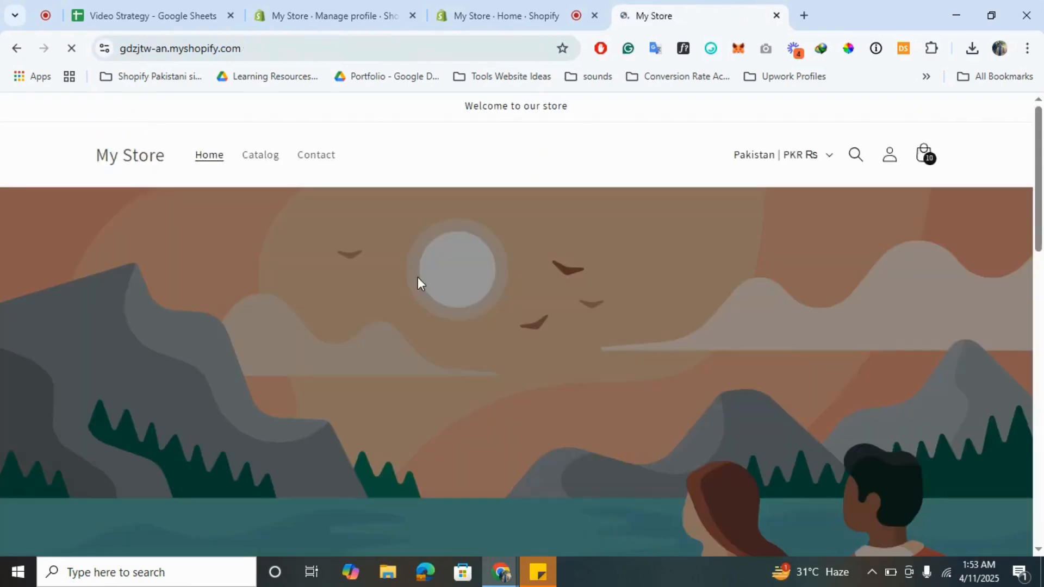
scroll(417, 277, down, 10)
scroll(419, 284, down, 3)
scroll(419, 284, up, 13)
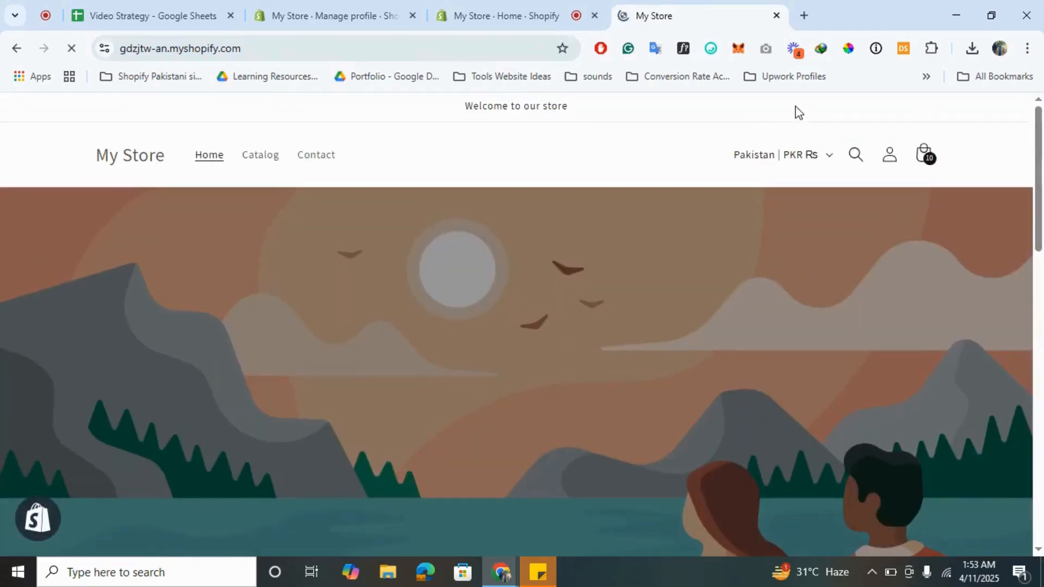
click(924, 156)
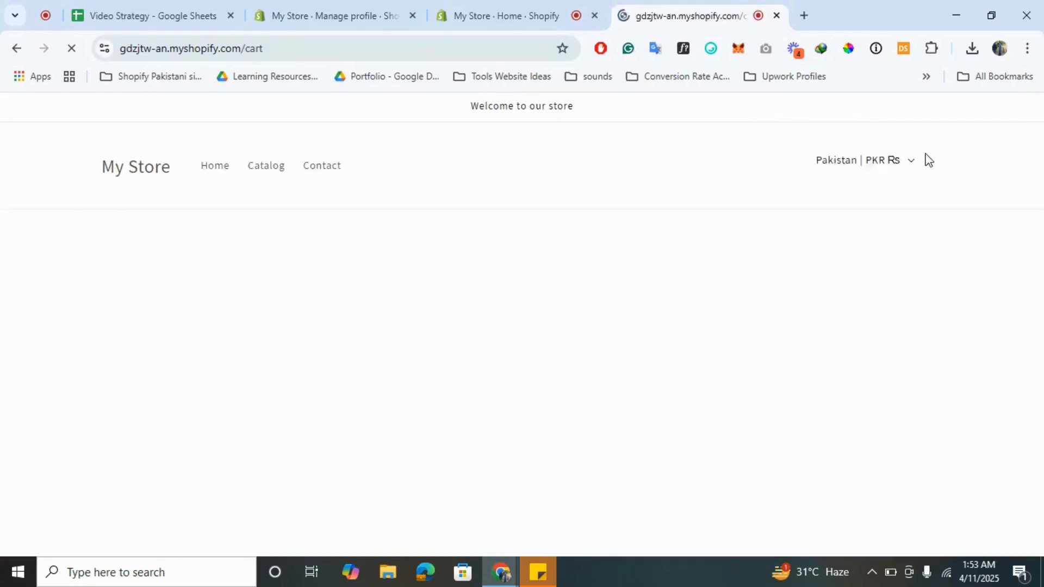
click(687, 351)
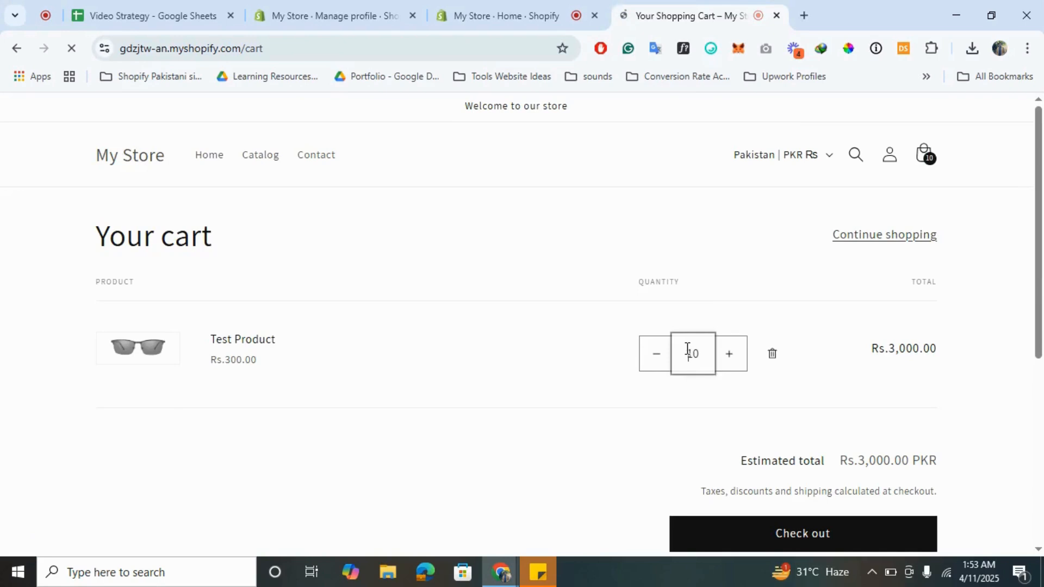
double_click(689, 351)
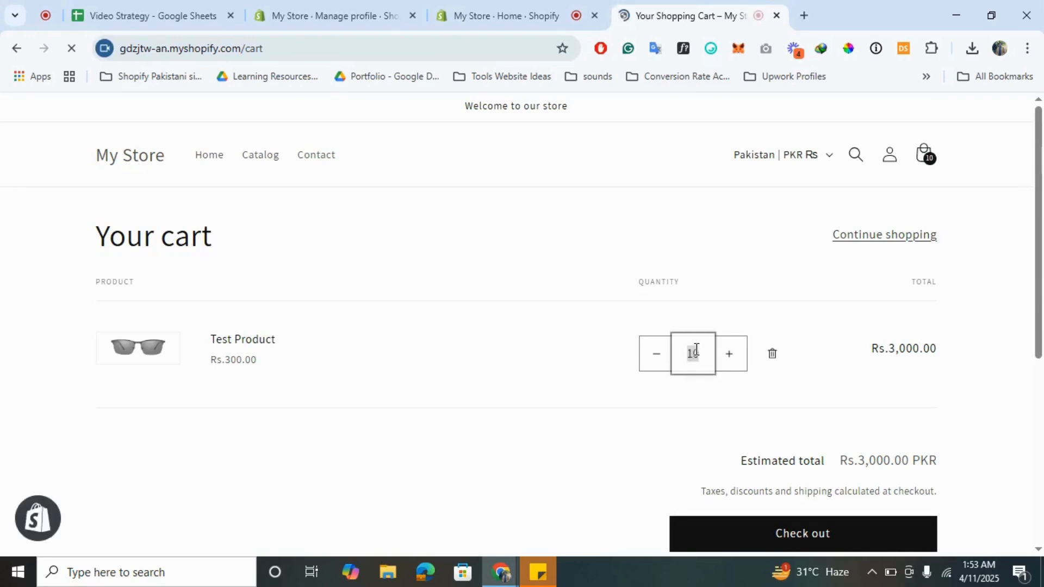
click(706, 414)
scroll(781, 431, down, 1)
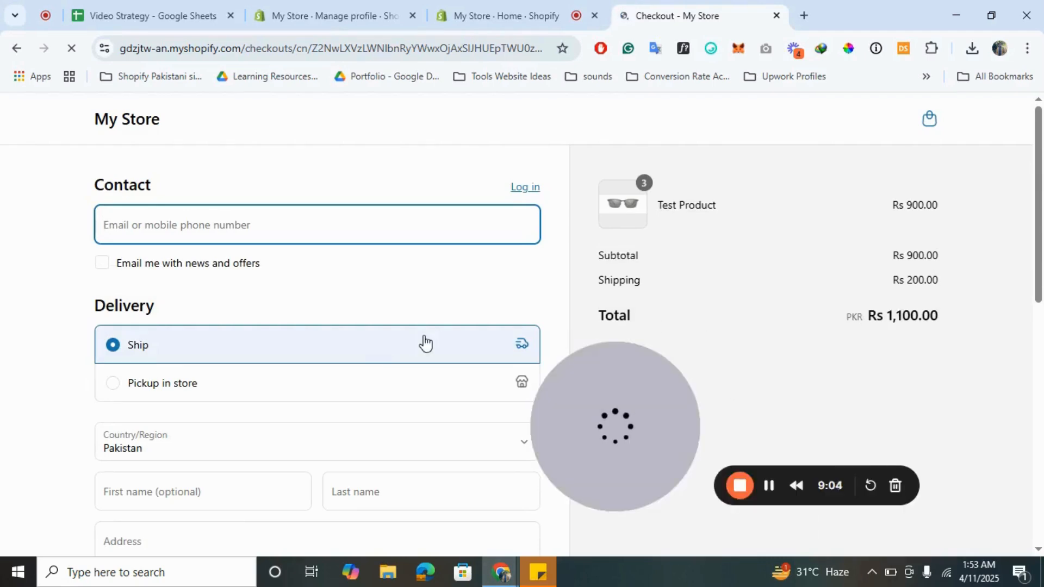
Examine the shipping cost and method for the three-unit order, then return to the Shopify admin home.
scroll(424, 342, down, 1)
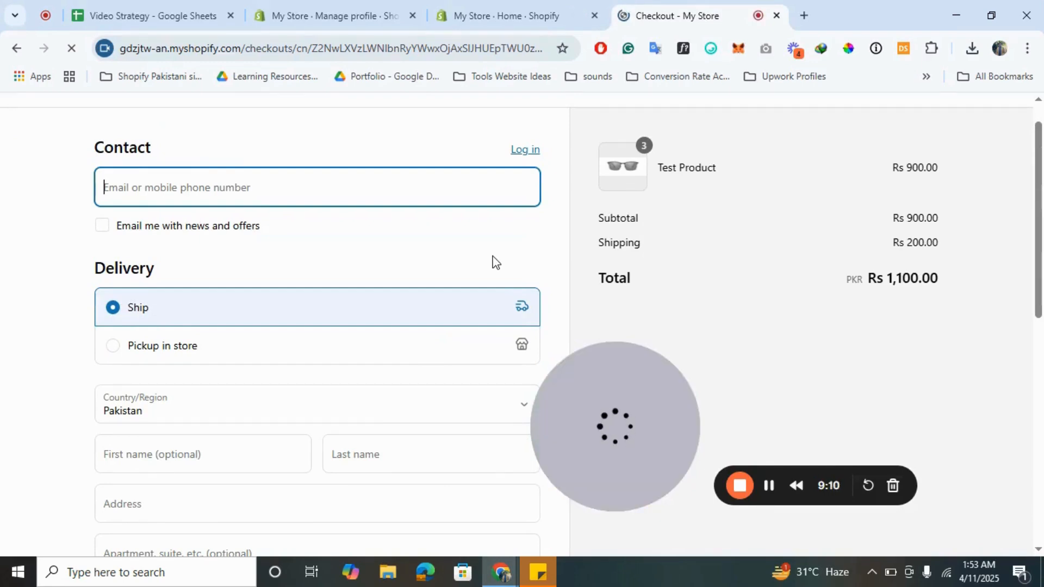
scroll(494, 262, down, 6)
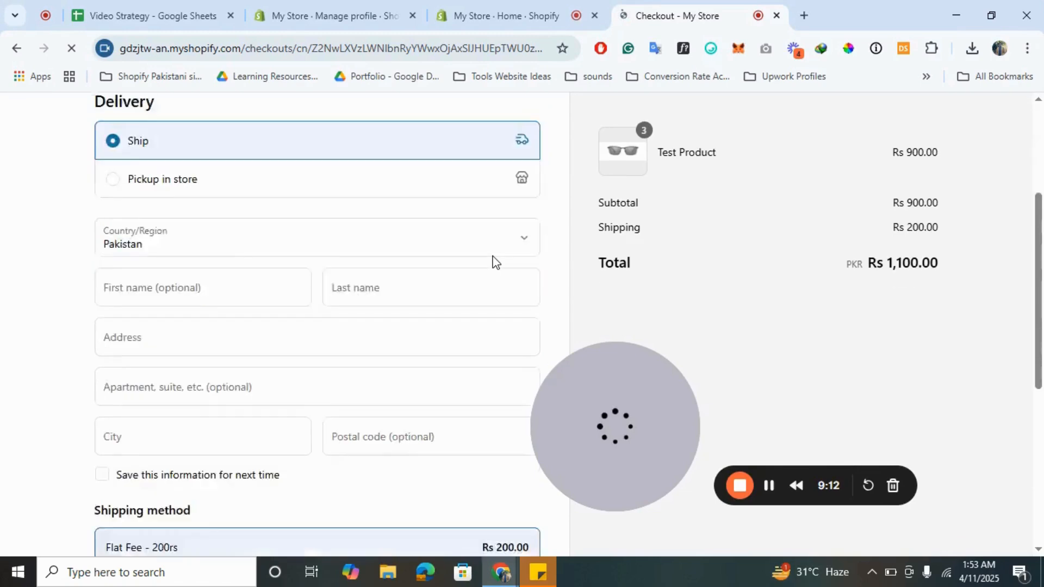
click(556, 6)
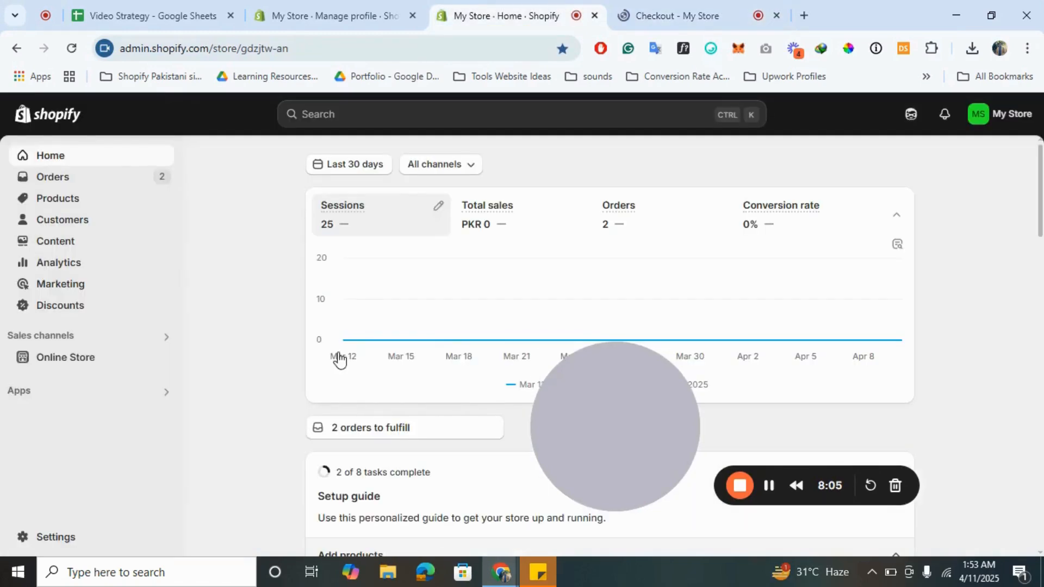